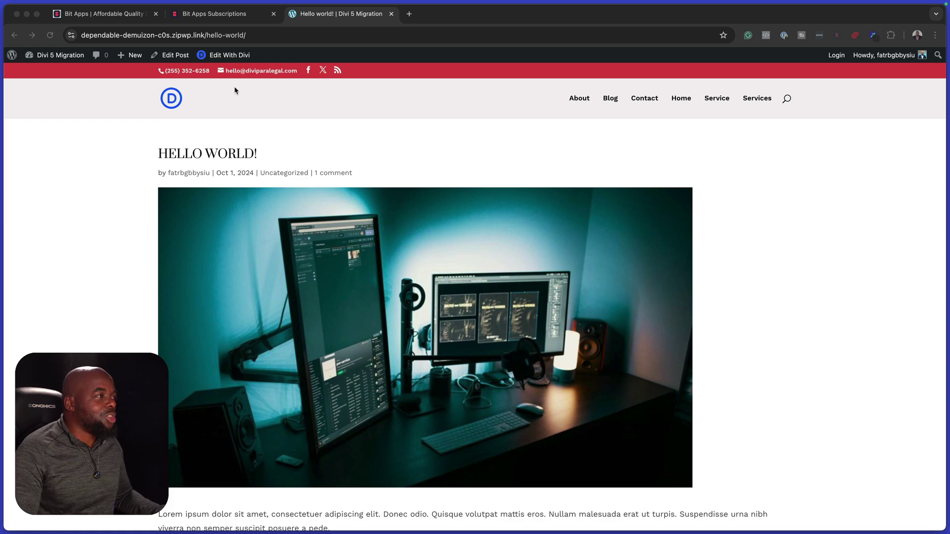
# Copy the Bit Social licence key from Bit Apps subscriptions and download the free and Pro 1.0.45 plugins.
pyautogui.click(111, 18)
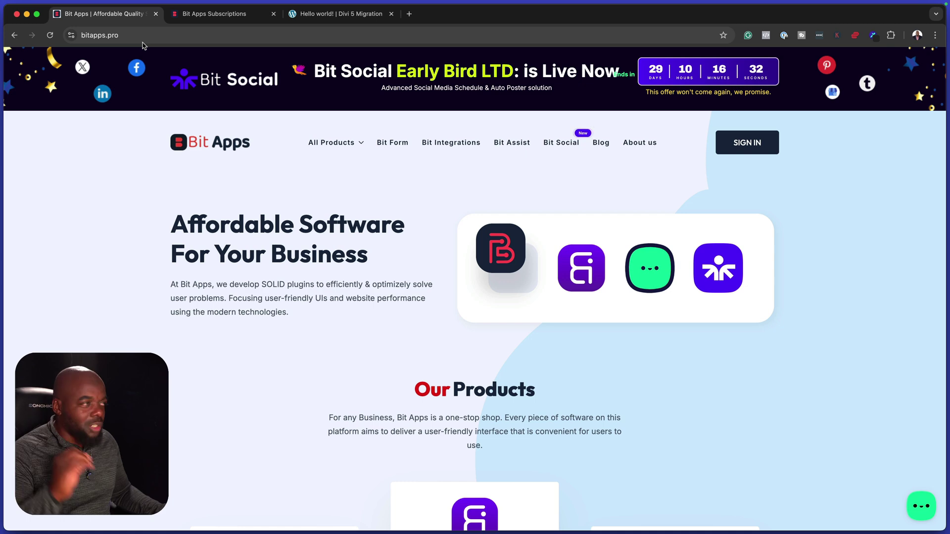
pyautogui.click(208, 15)
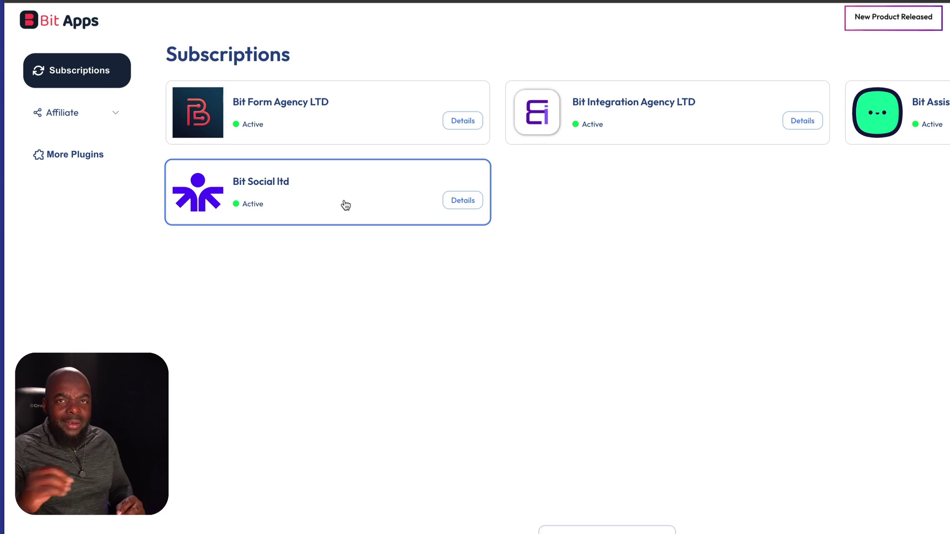
pyautogui.click(345, 200)
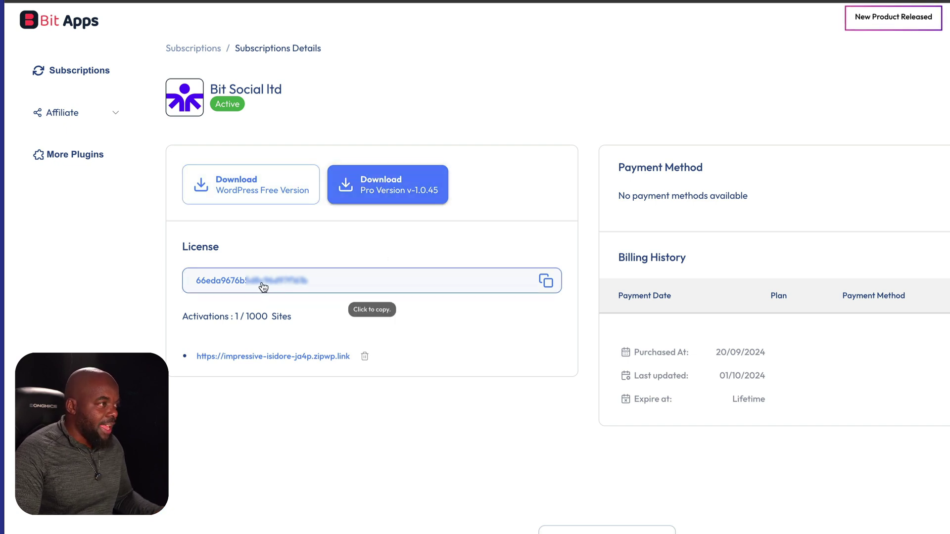
pyautogui.click(547, 281)
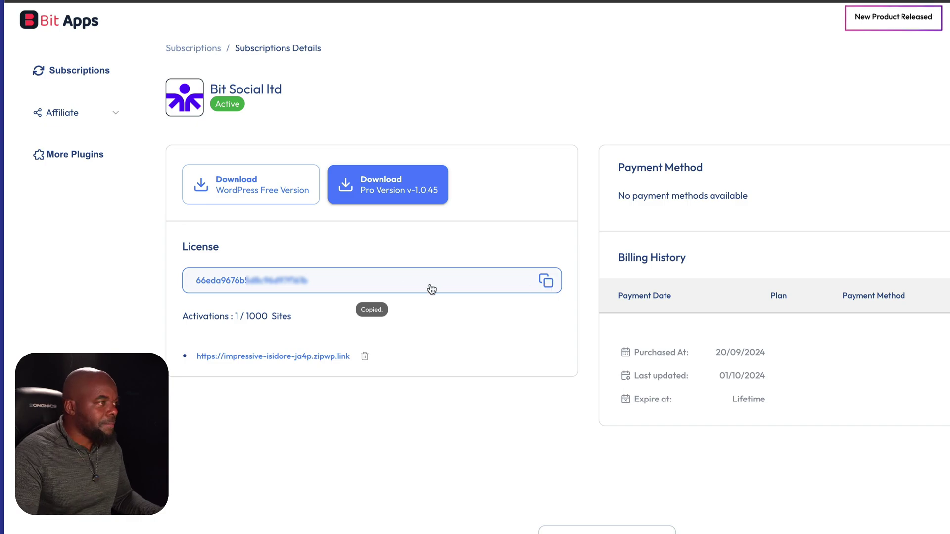
pyautogui.click(285, 191)
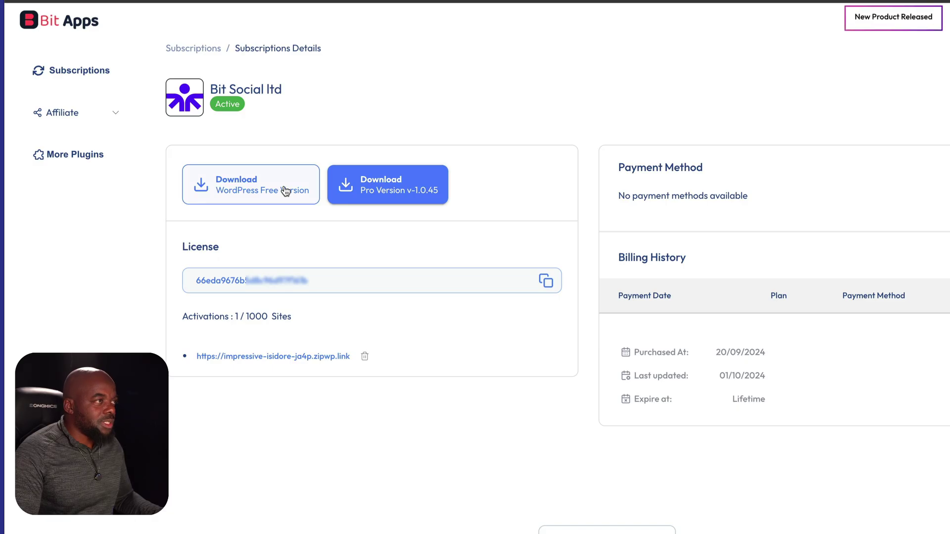
pyautogui.click(395, 188)
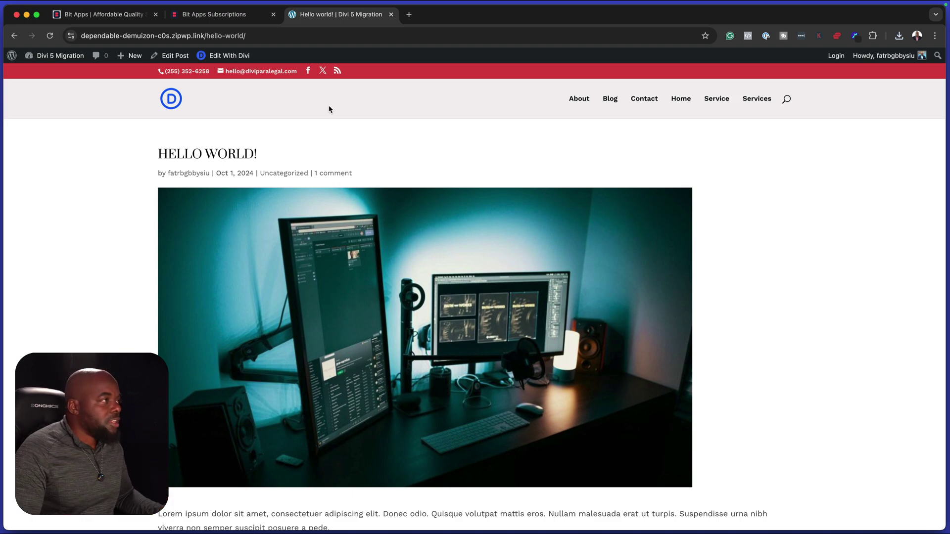
# Upload bit-social-1.0.44 (2).zip as a new plugin, install it and activate Bit Social 1.0.45.
pyautogui.moveTo(70, 55)
pyautogui.click(51, 74)
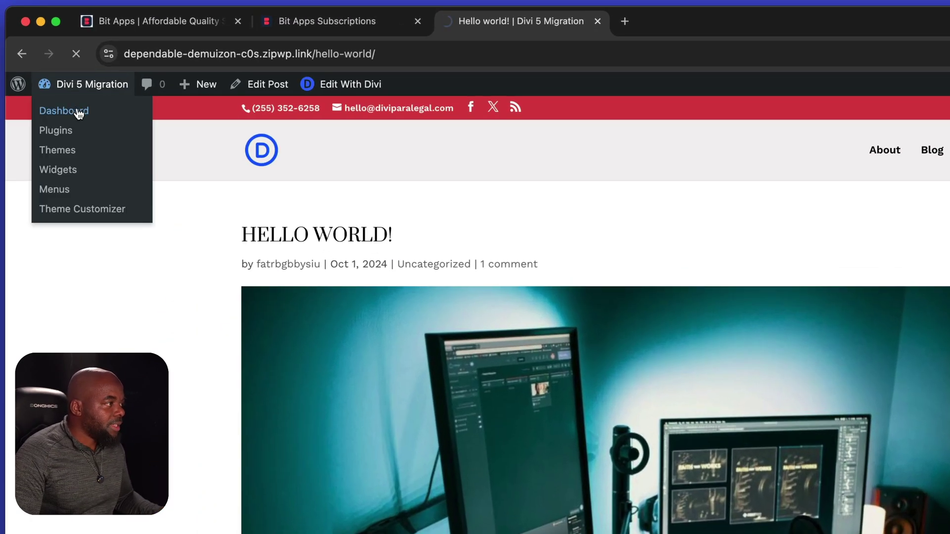
pyautogui.moveTo(59, 360)
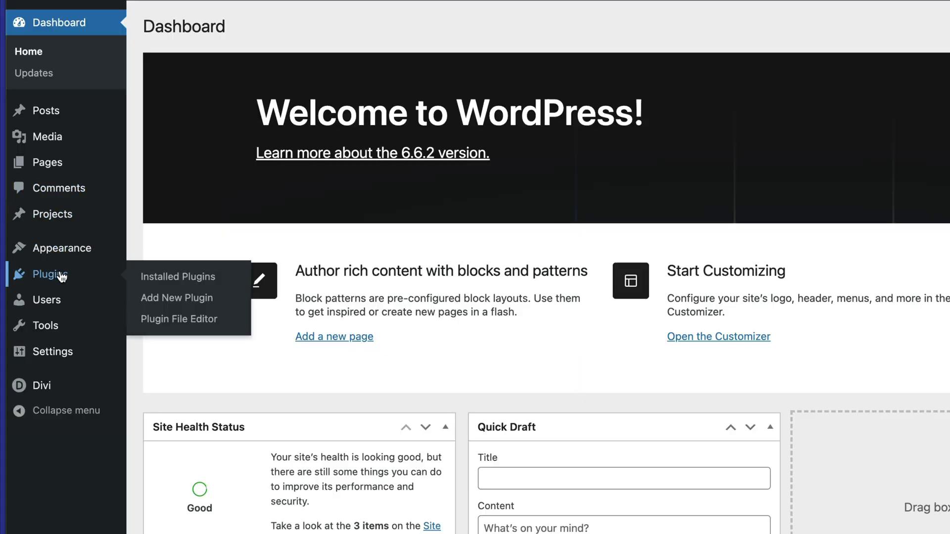
pyautogui.click(191, 300)
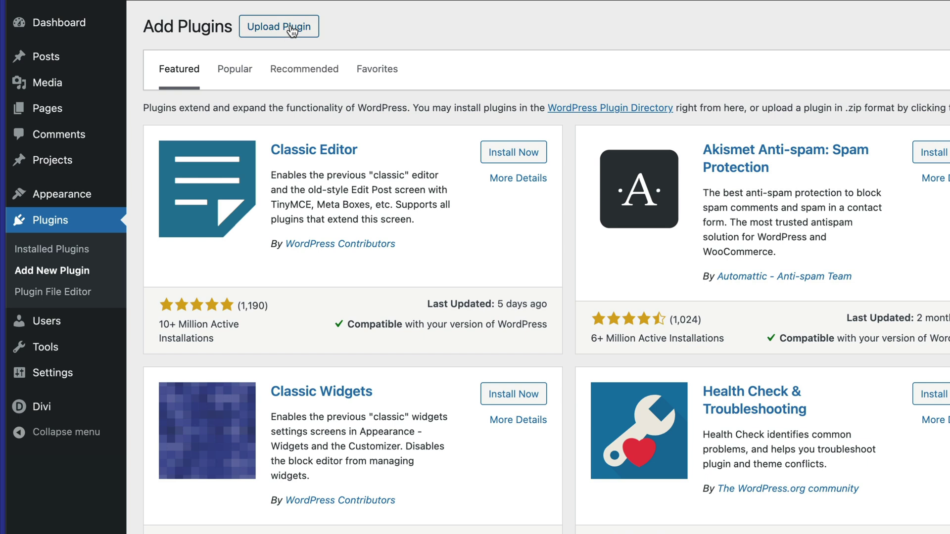
pyautogui.click(292, 31)
pyautogui.click(673, 164)
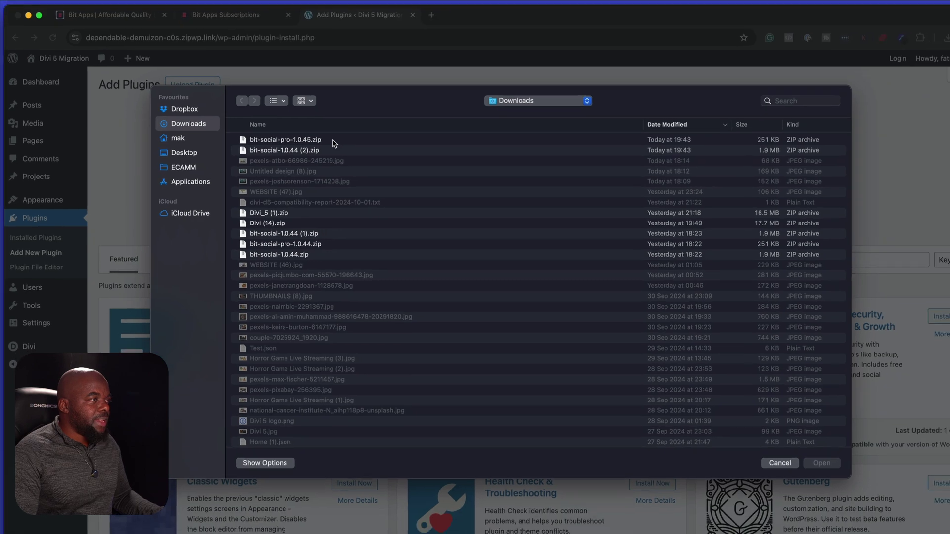
pyautogui.doubleClick(332, 148)
pyautogui.click(631, 180)
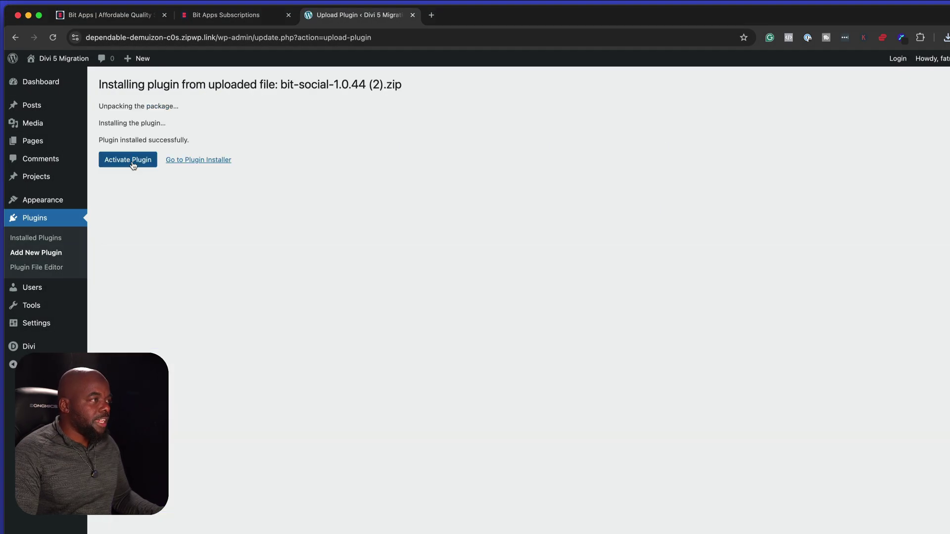
pyautogui.click(131, 161)
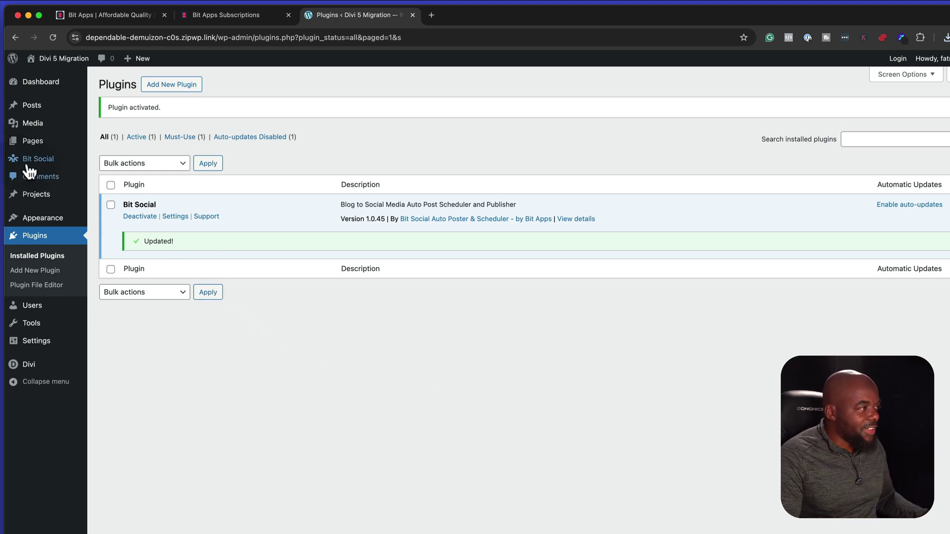
# Review Bit Social's cron settings and the connectable social platforms on the WP Auto Post page.
pyautogui.moveTo(33, 163)
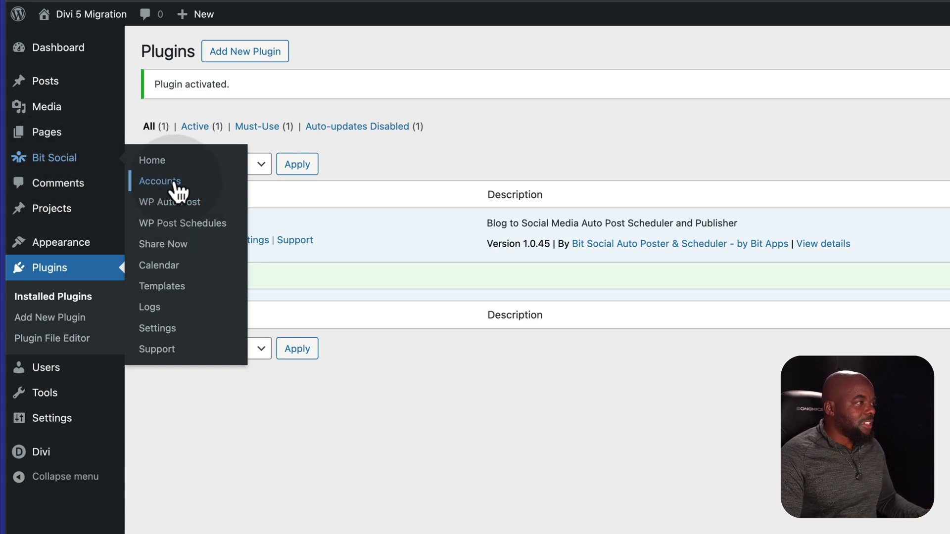
pyautogui.click(172, 330)
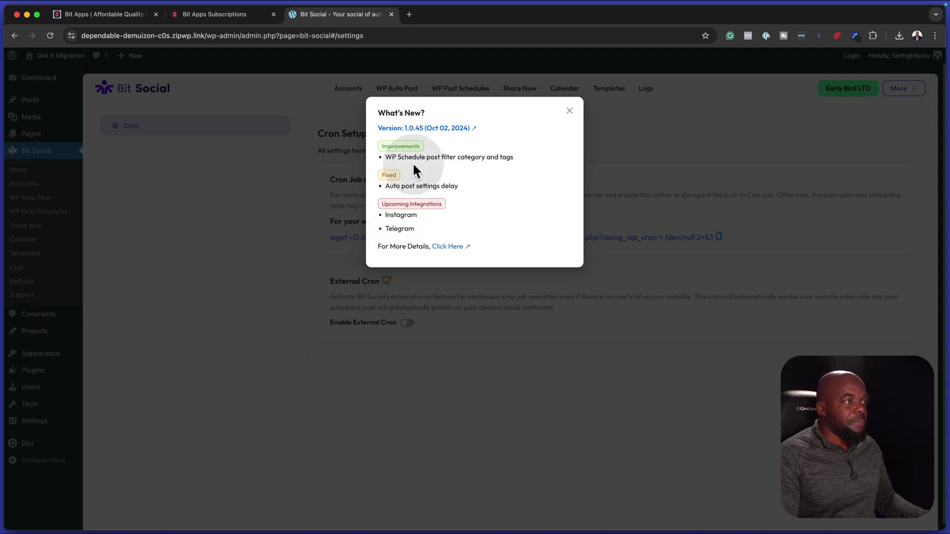
pyautogui.click(570, 112)
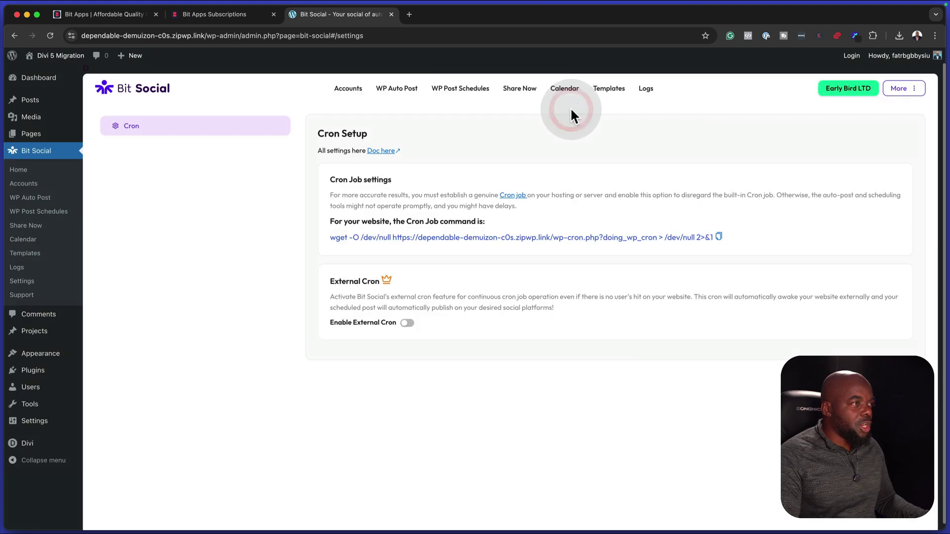
pyautogui.click(406, 93)
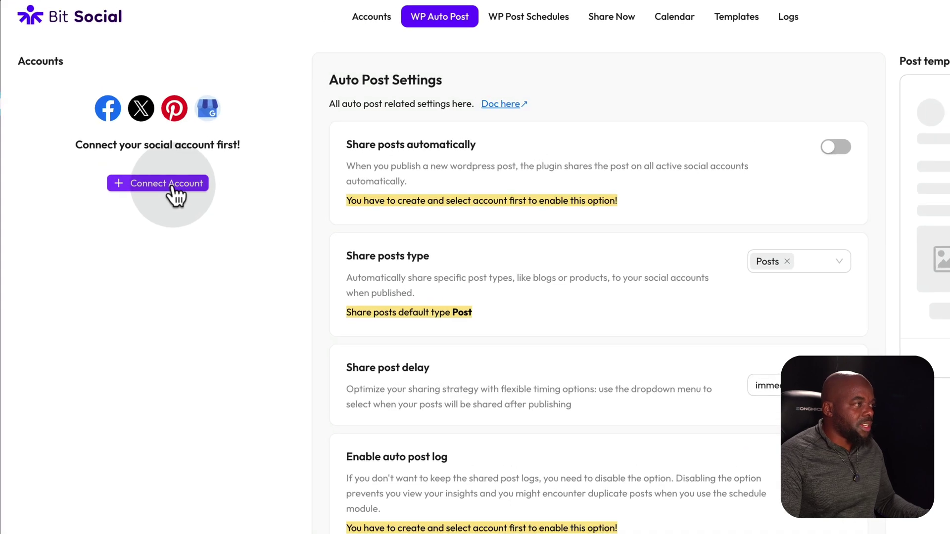
pyautogui.click(172, 184)
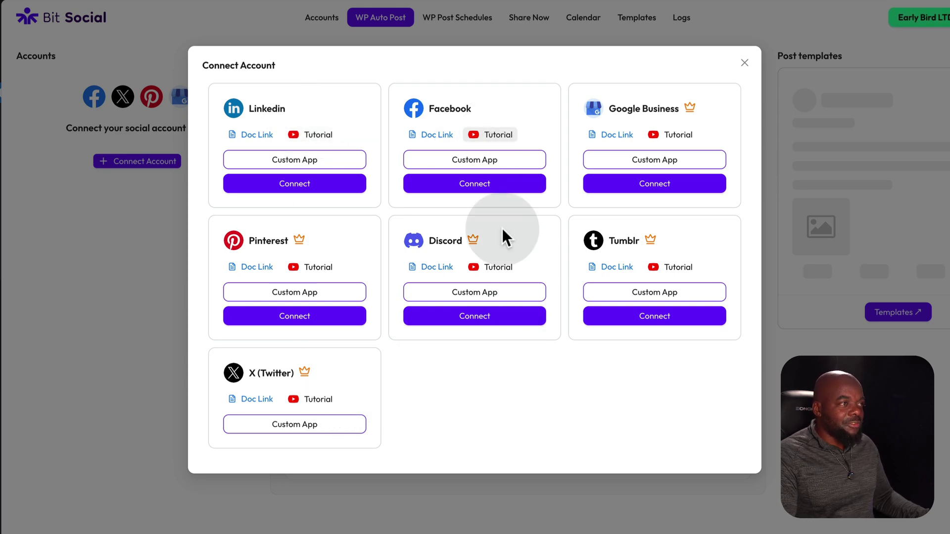
pyautogui.click(772, 435)
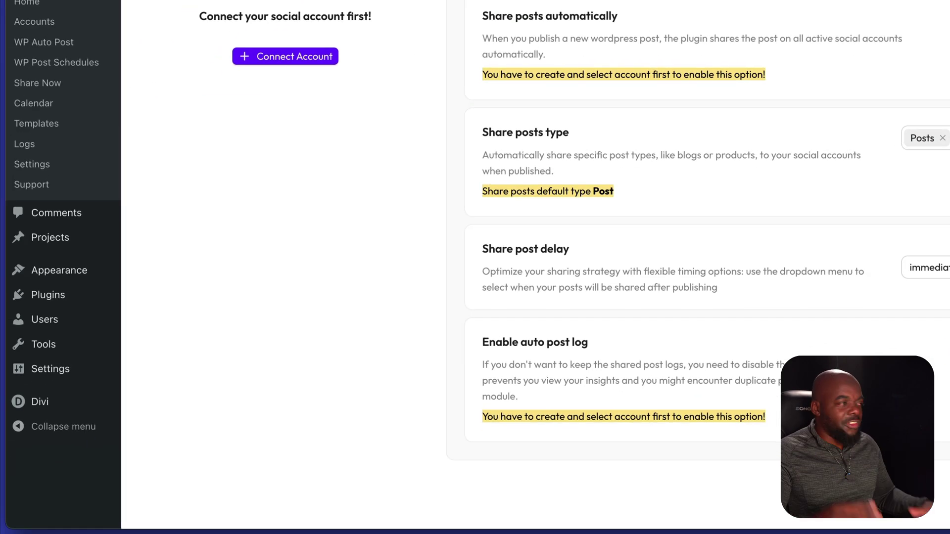
# Upload bit-social-pro-1.0.45.zip as a new plugin, install it and activate Bit Social Pro.
pyautogui.moveTo(46, 300)
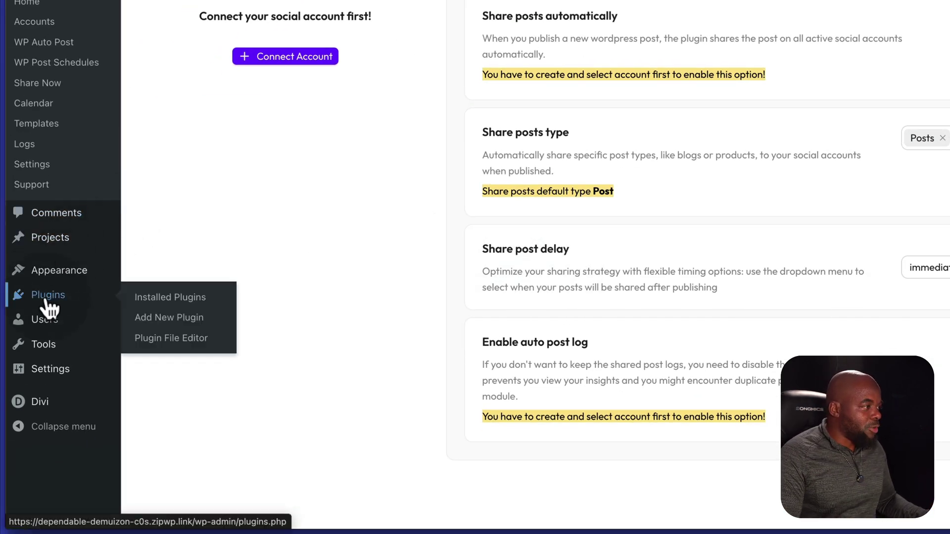
pyautogui.click(198, 321)
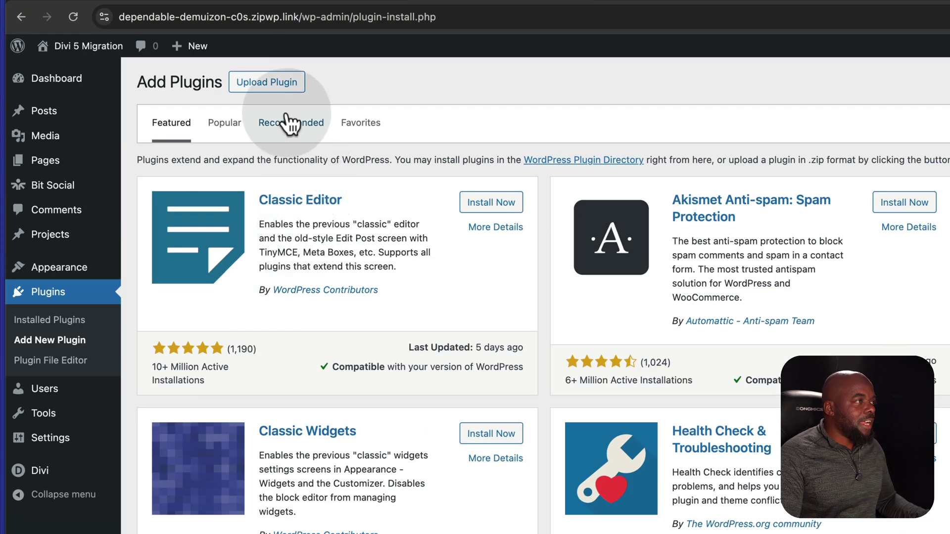
pyautogui.click(286, 81)
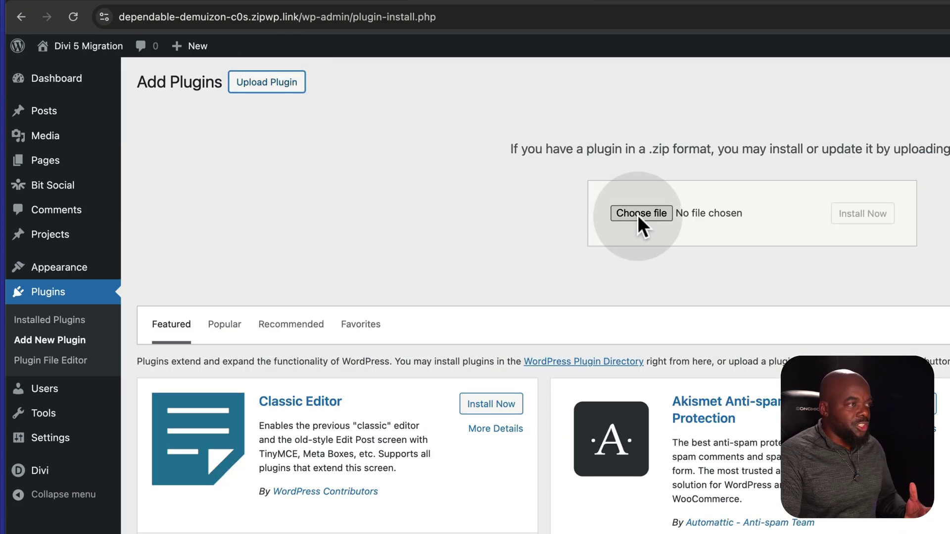
pyautogui.click(638, 214)
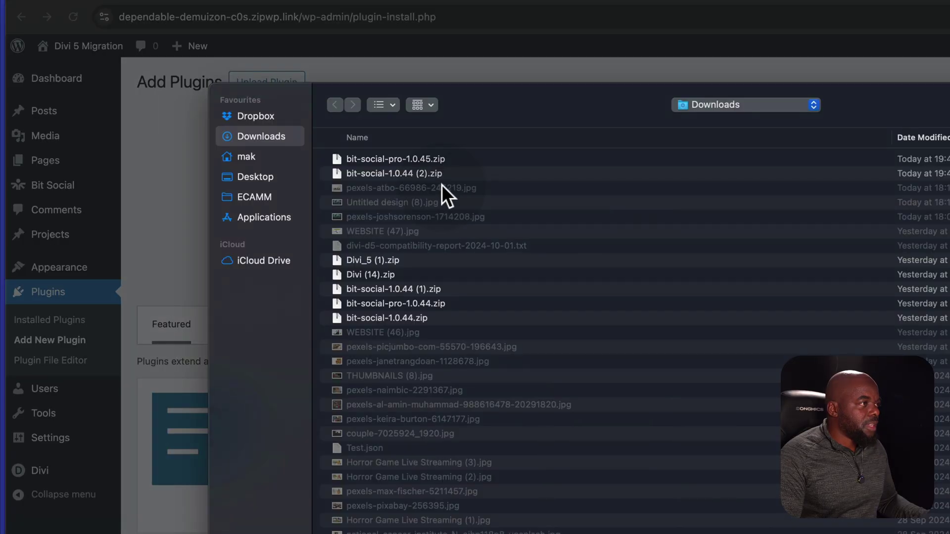
pyautogui.doubleClick(454, 159)
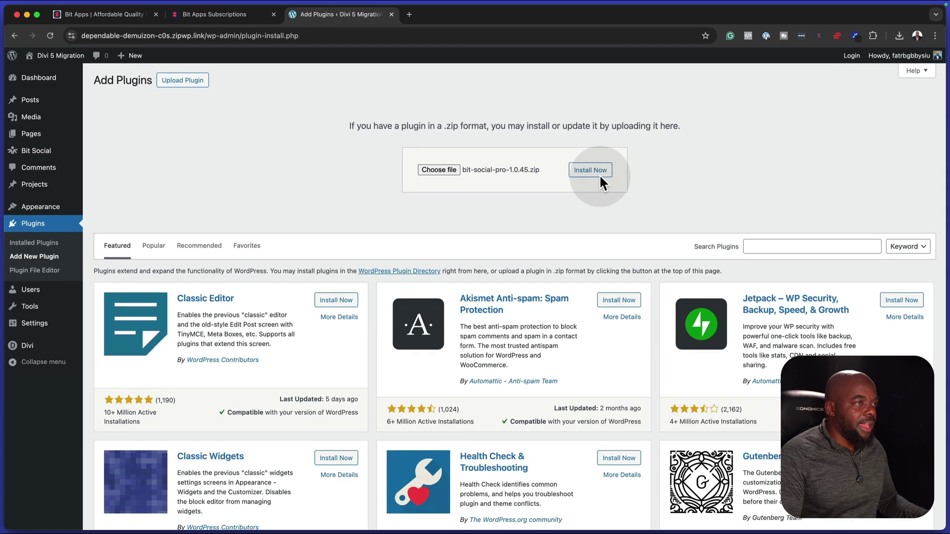
pyautogui.click(599, 173)
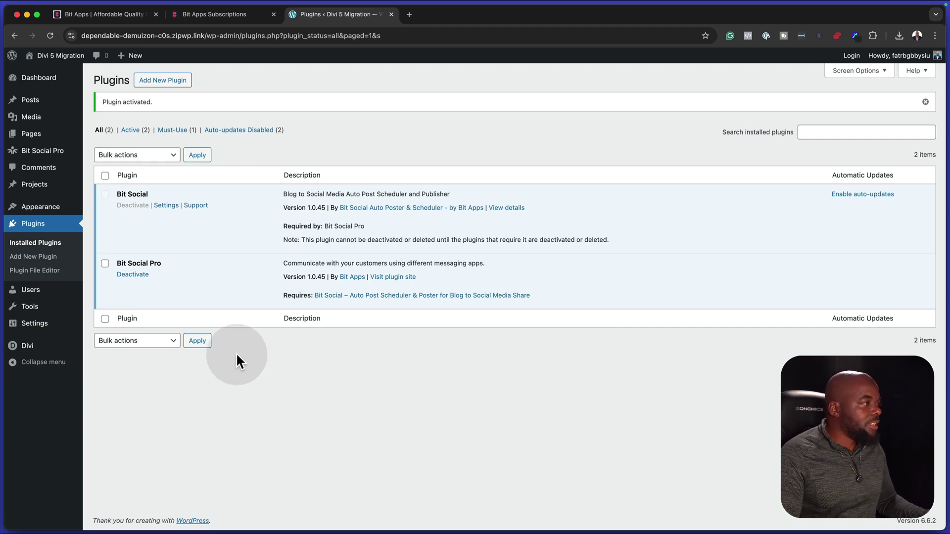
pyautogui.moveTo(65, 155)
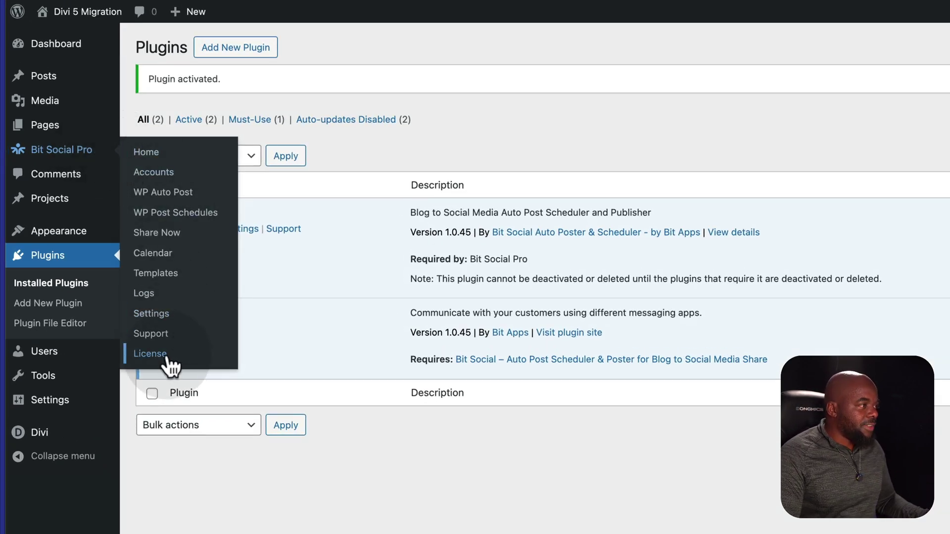
# Activate the Bit Social Pro licence via the Bit Apps subscription and go to the Accounts page.
pyautogui.click(165, 364)
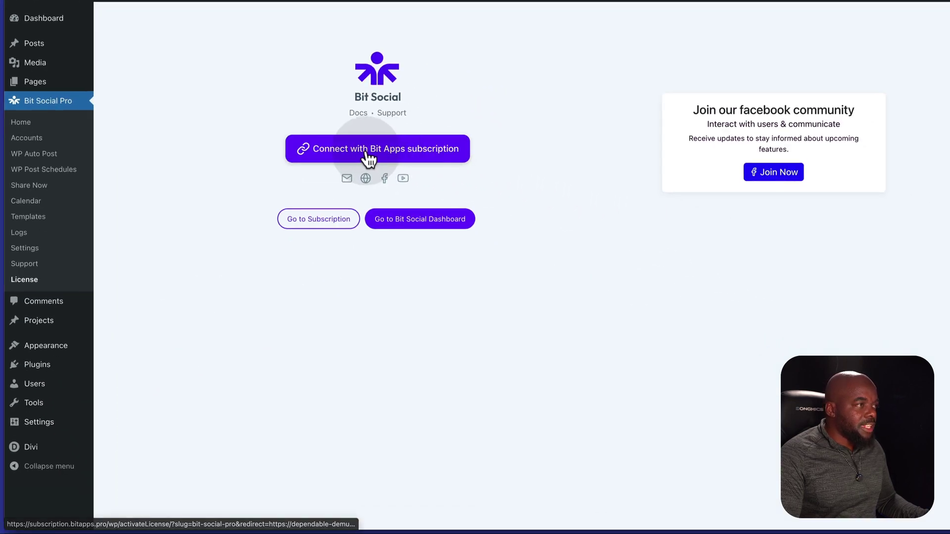
pyautogui.click(426, 158)
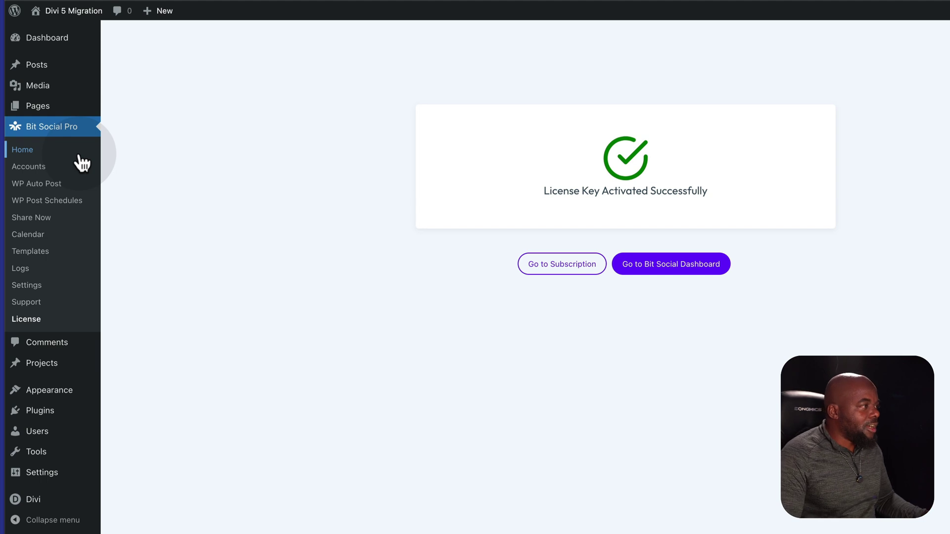
pyautogui.click(48, 172)
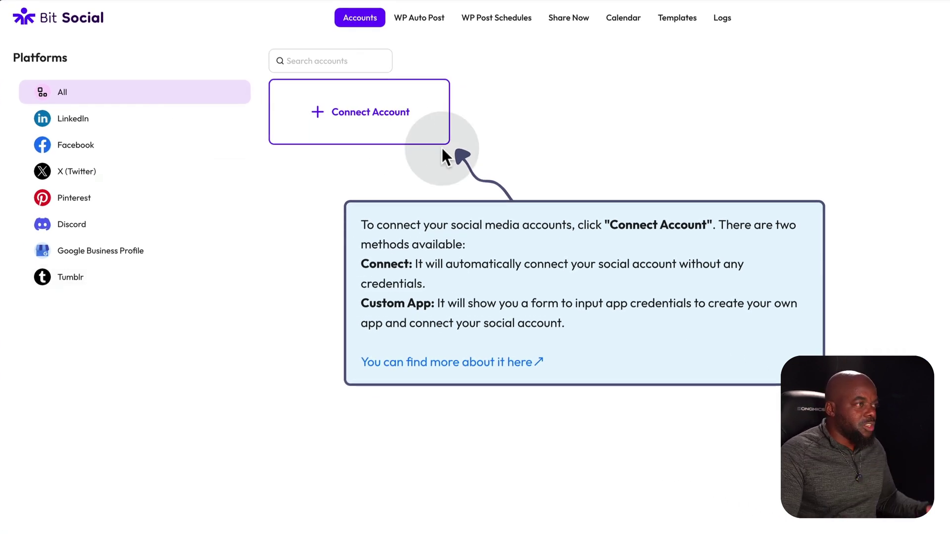
# Connect LinkedIn by signing in with the saved credentials and saving the profile as an account.
pyautogui.click(376, 116)
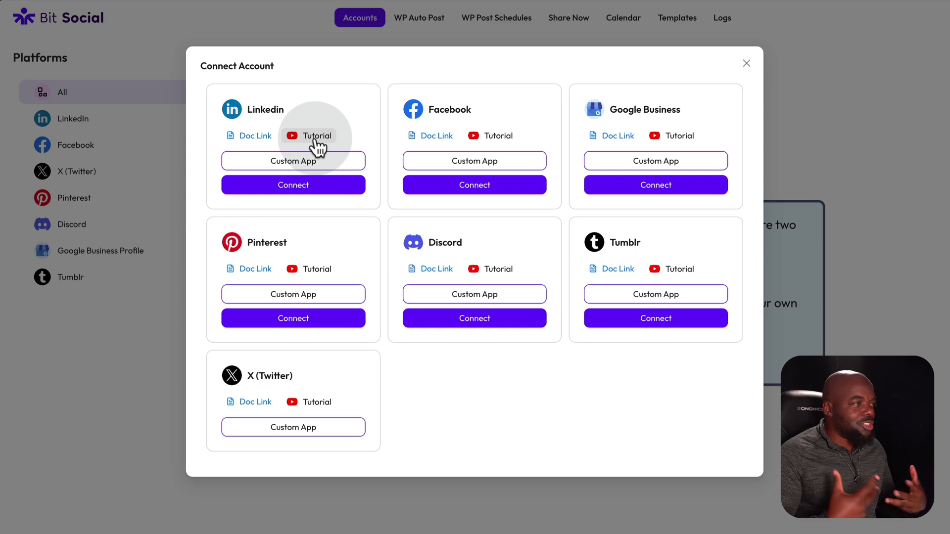
pyautogui.click(311, 188)
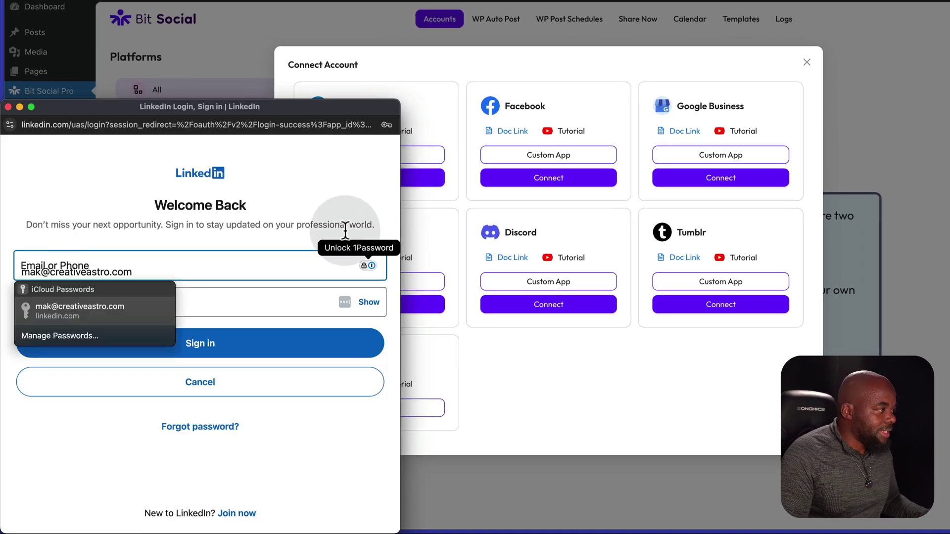
pyautogui.click(127, 307)
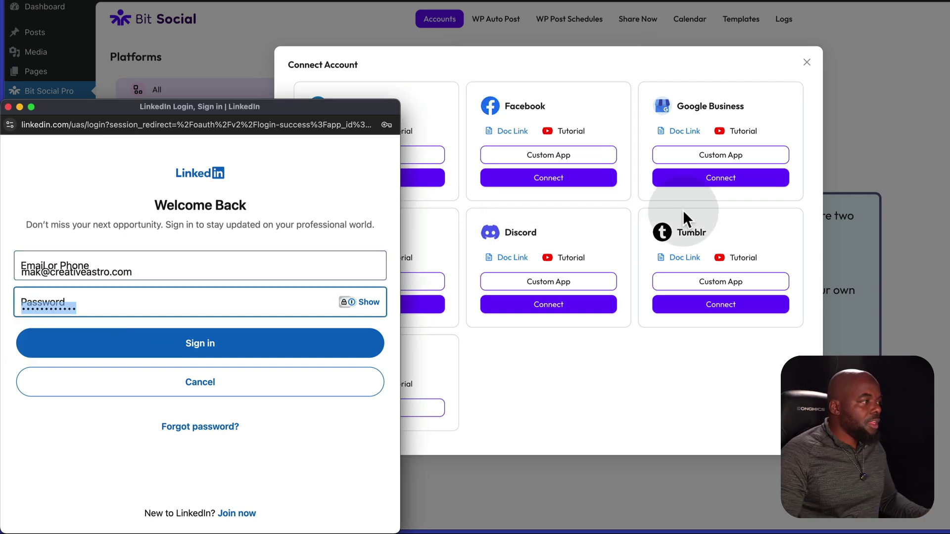
pyautogui.click(259, 351)
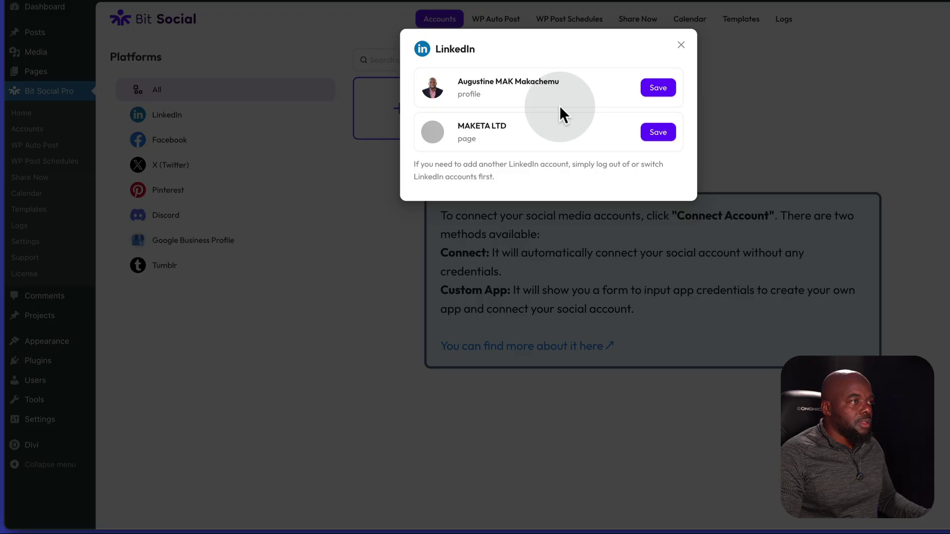
pyautogui.click(659, 88)
pyautogui.click(680, 45)
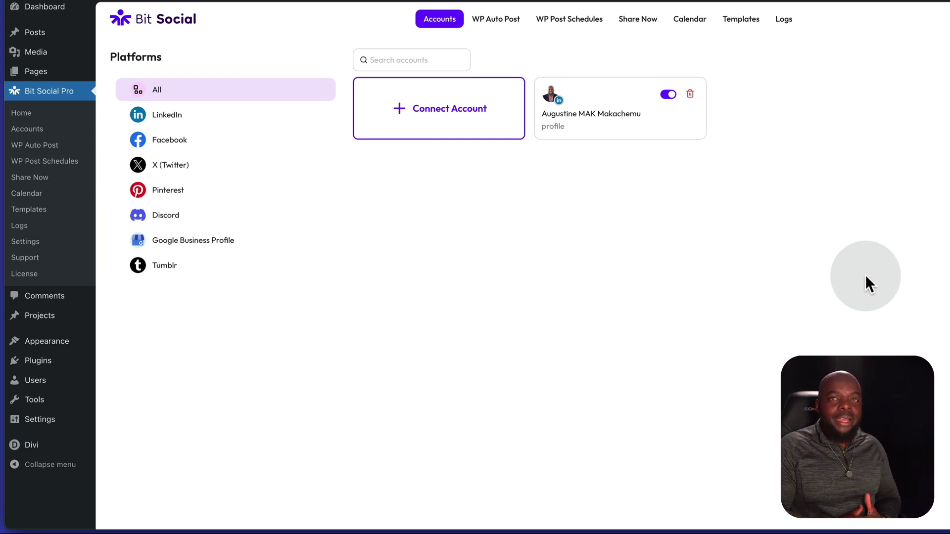
# Reconnect Facebook and save the Ruwa Organic Farm page as an account, then go to WP Auto Post.
pyautogui.click(216, 146)
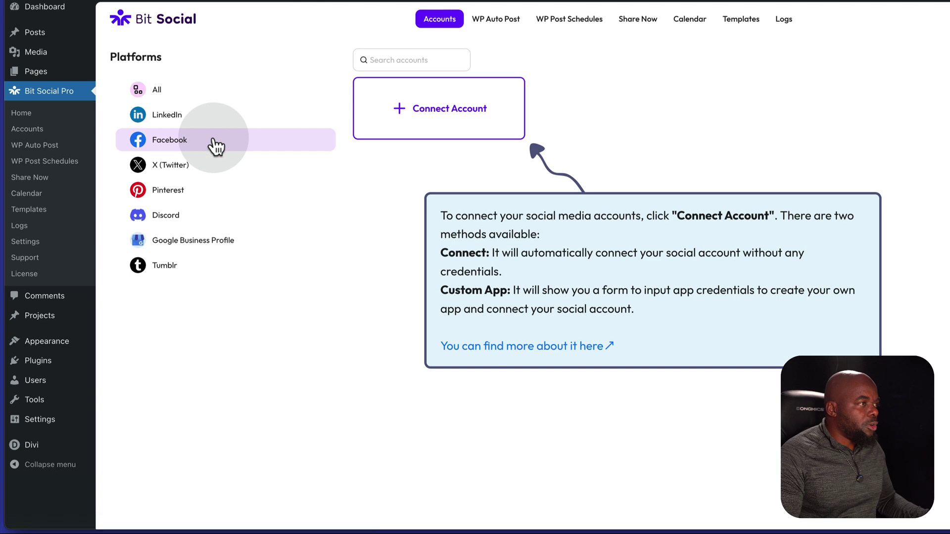
pyautogui.click(467, 110)
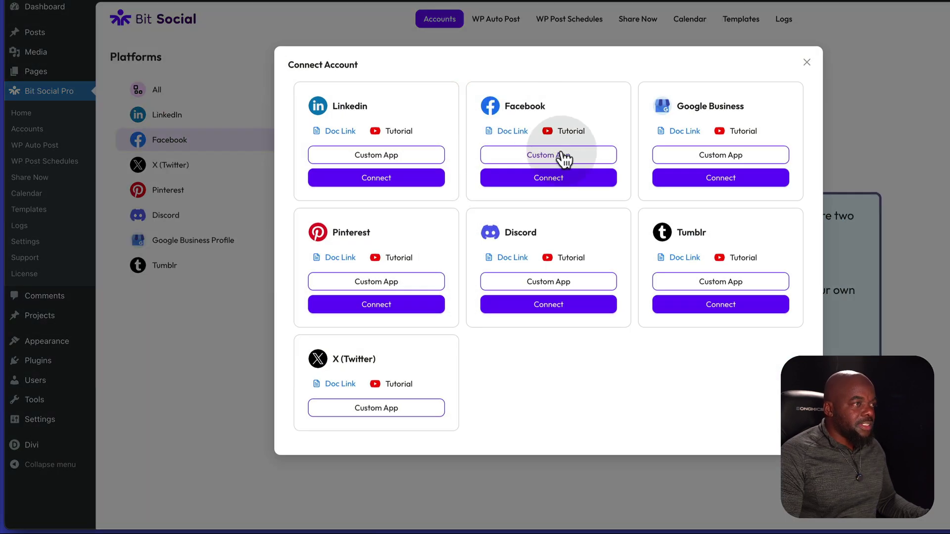
pyautogui.click(546, 179)
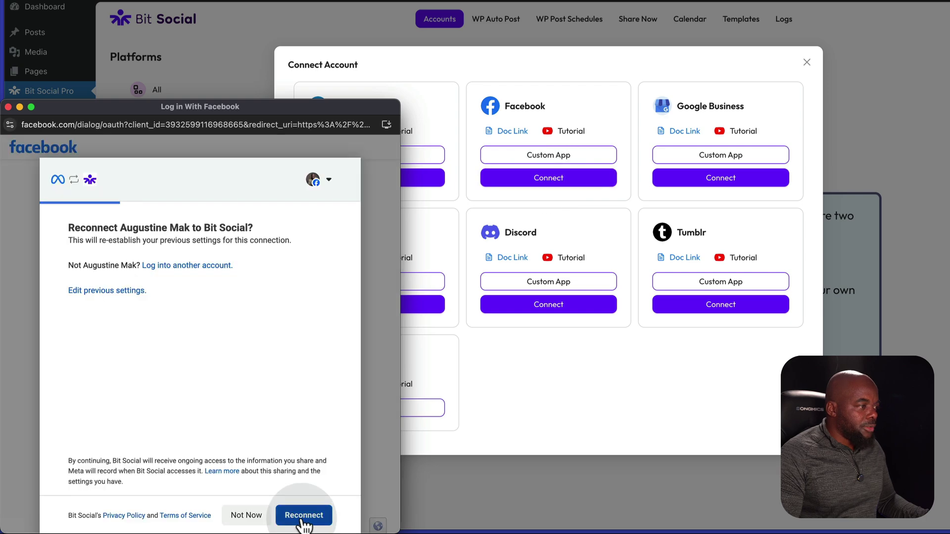
pyautogui.click(303, 518)
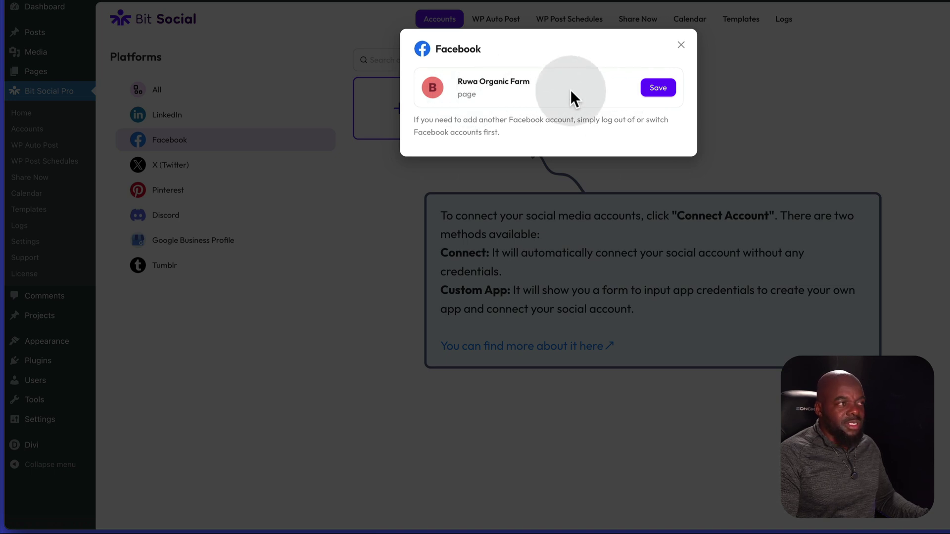
pyautogui.click(658, 89)
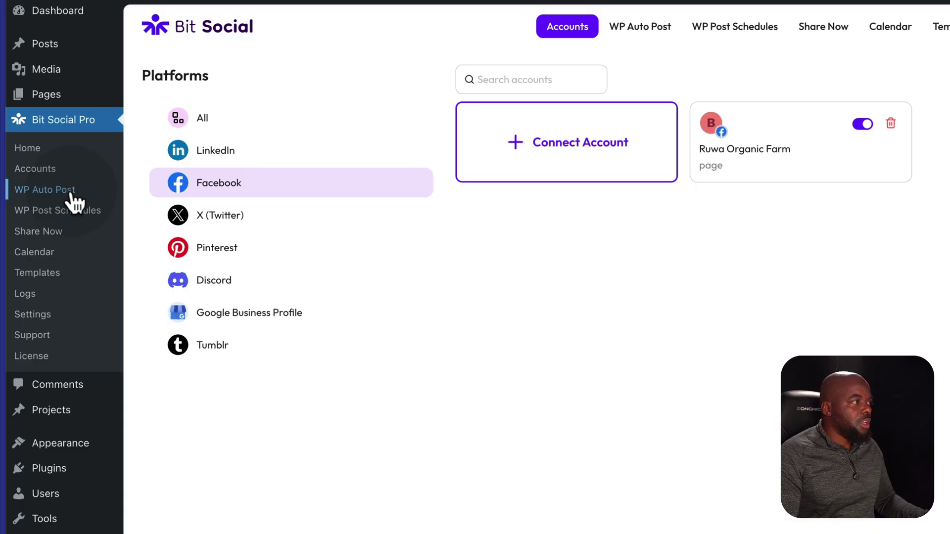
pyautogui.click(75, 203)
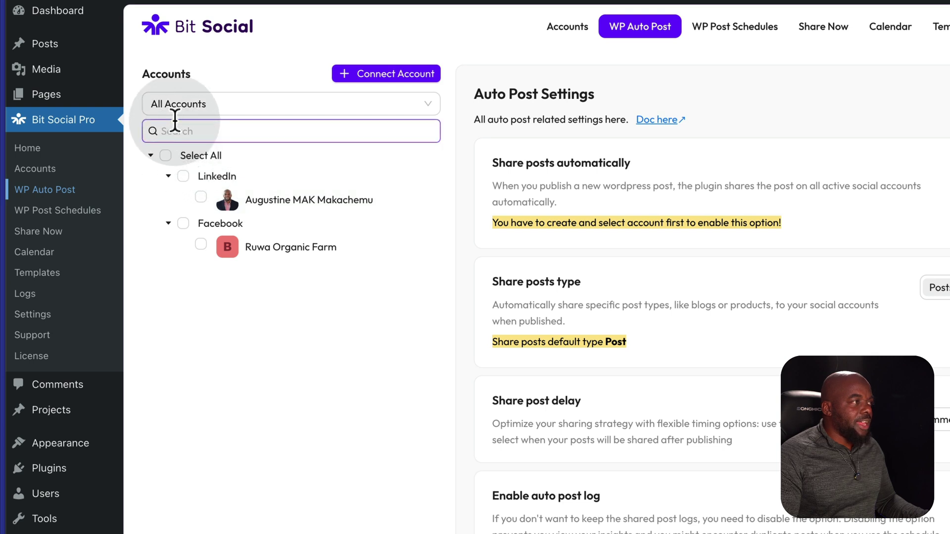
# Select all LinkedIn and Facebook accounts and enable automatic post sharing with the delay left at immediately.
pyautogui.click(166, 157)
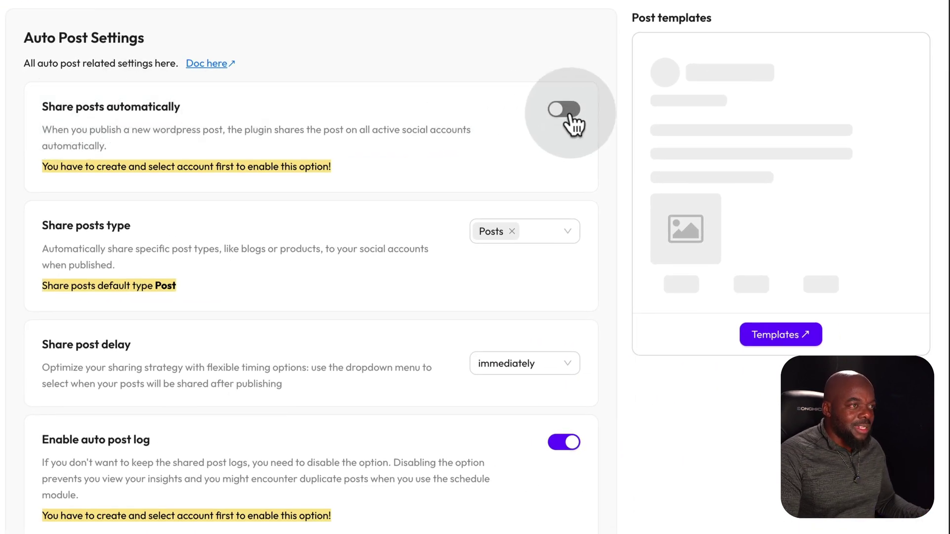
pyautogui.click(570, 114)
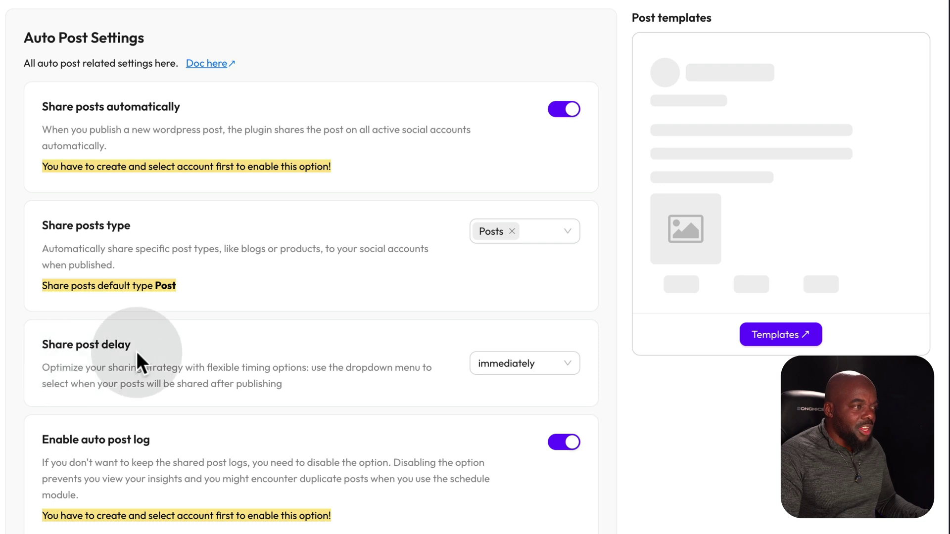
pyautogui.click(509, 369)
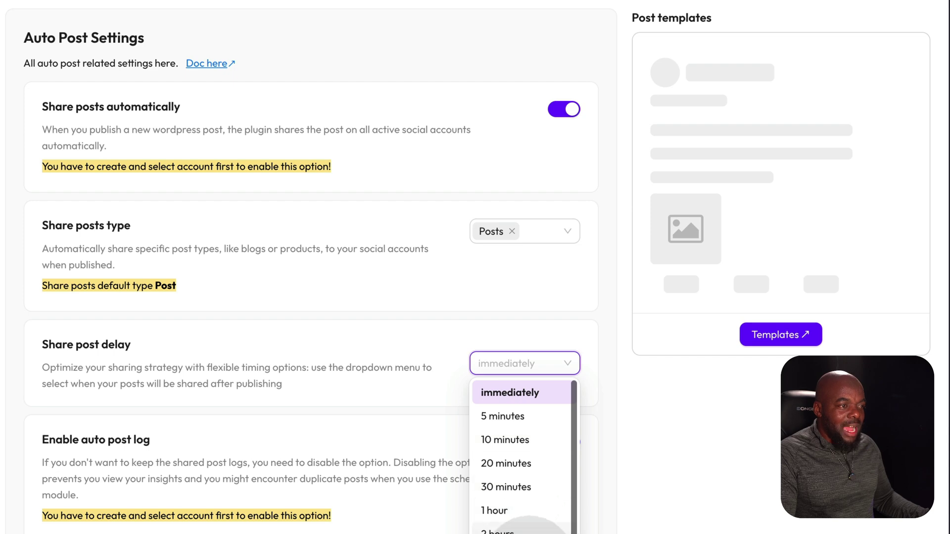
pyautogui.scroll(-1, 527, 524)
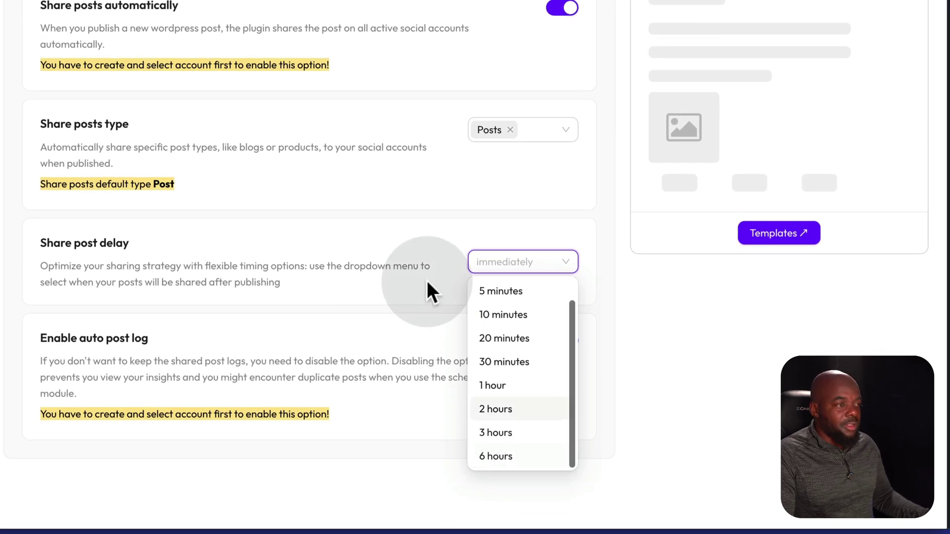
pyautogui.click(427, 280)
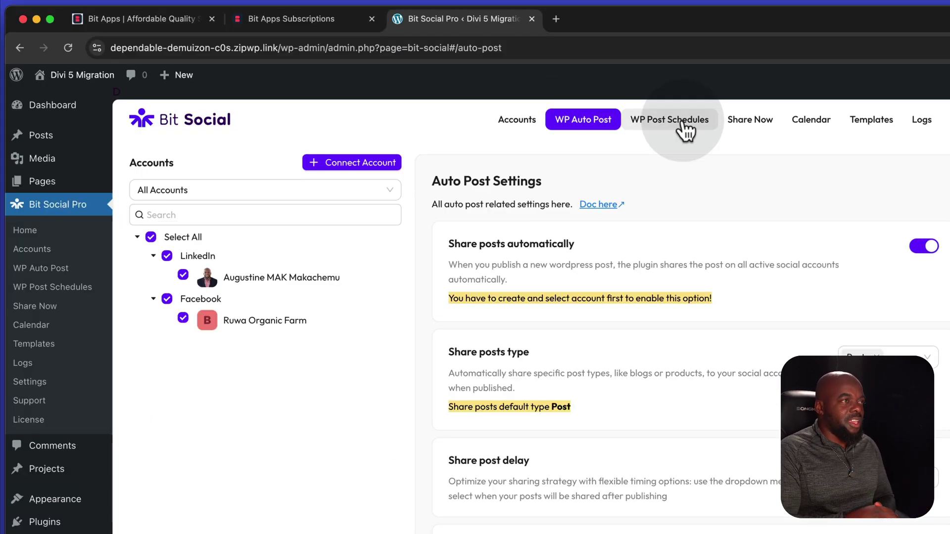
# Start a new post schedule on WP Post Schedules and name it 'Mak Schedule'.
pyautogui.click(682, 124)
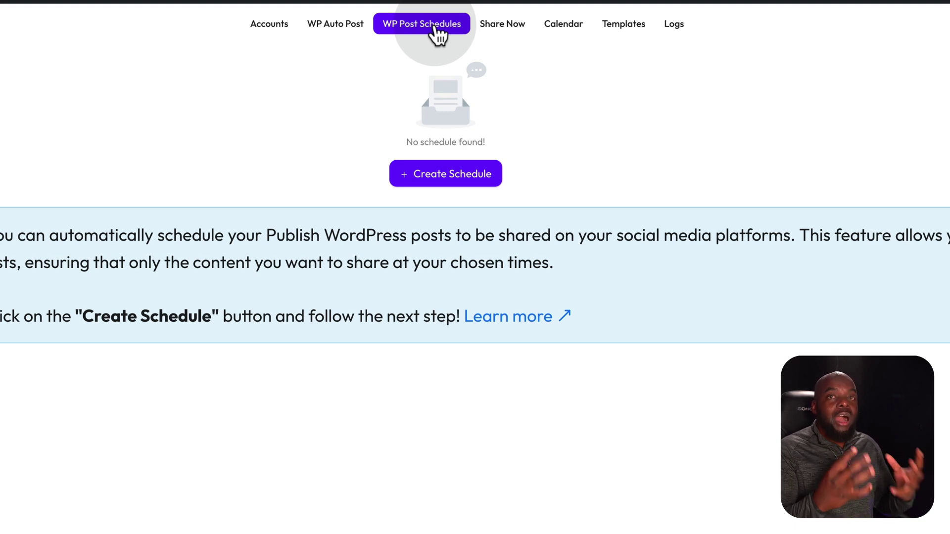
pyautogui.click(475, 179)
pyautogui.doubleClick(330, 164)
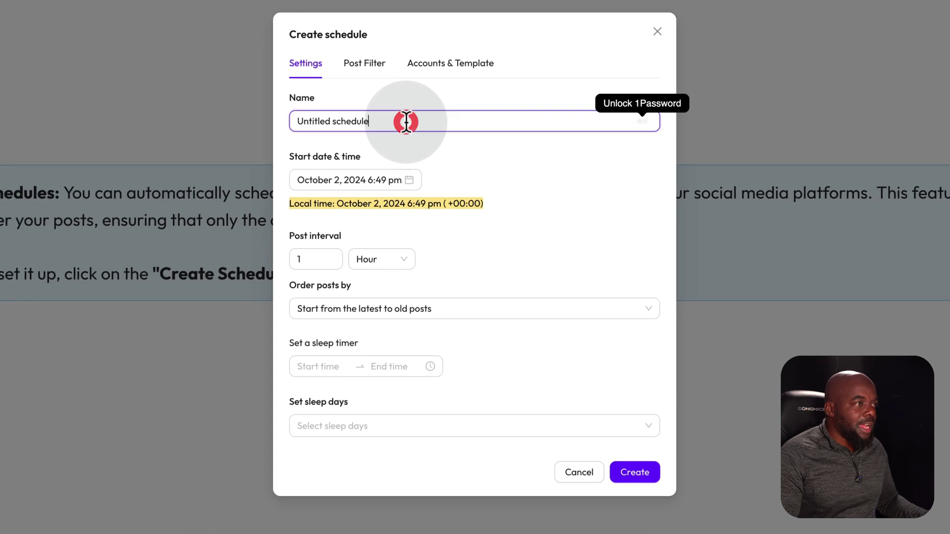
pyautogui.tripleClick(406, 122)
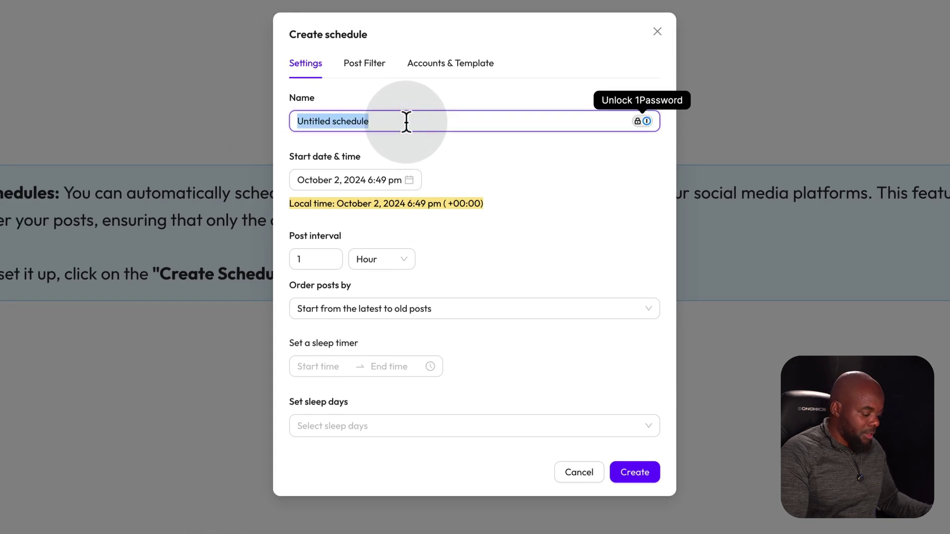
pyautogui.write('Mak Schedule')
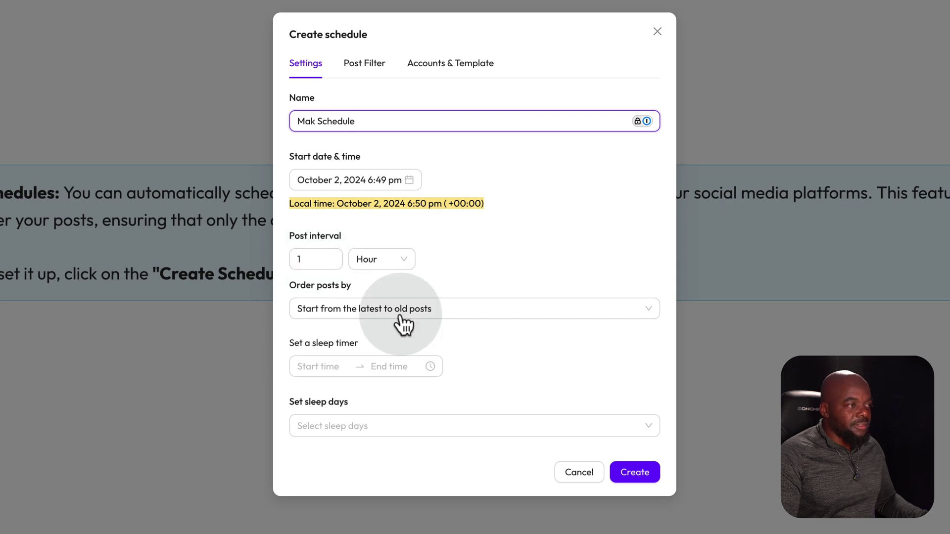
# Set the schedule's post filter to Today, review accounts and templates, then discard it.
pyautogui.click(381, 65)
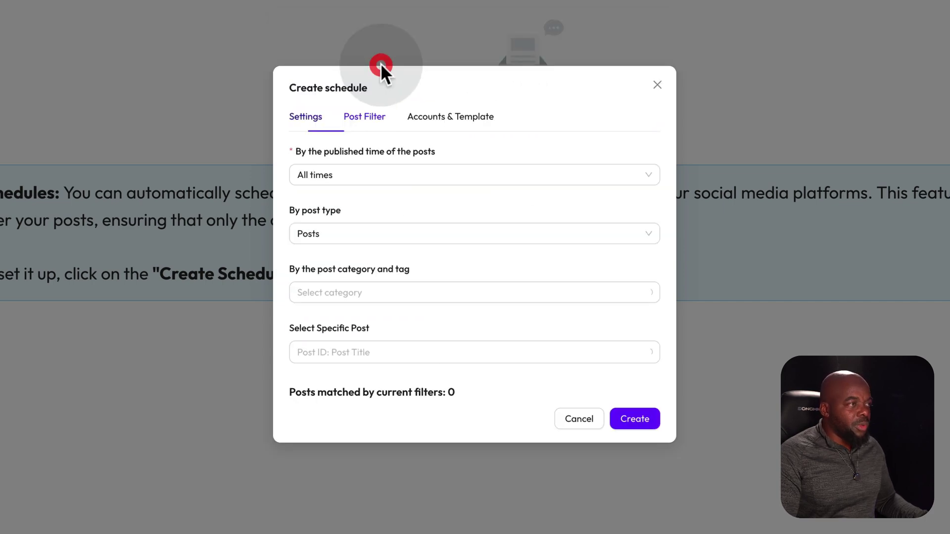
pyautogui.click(348, 179)
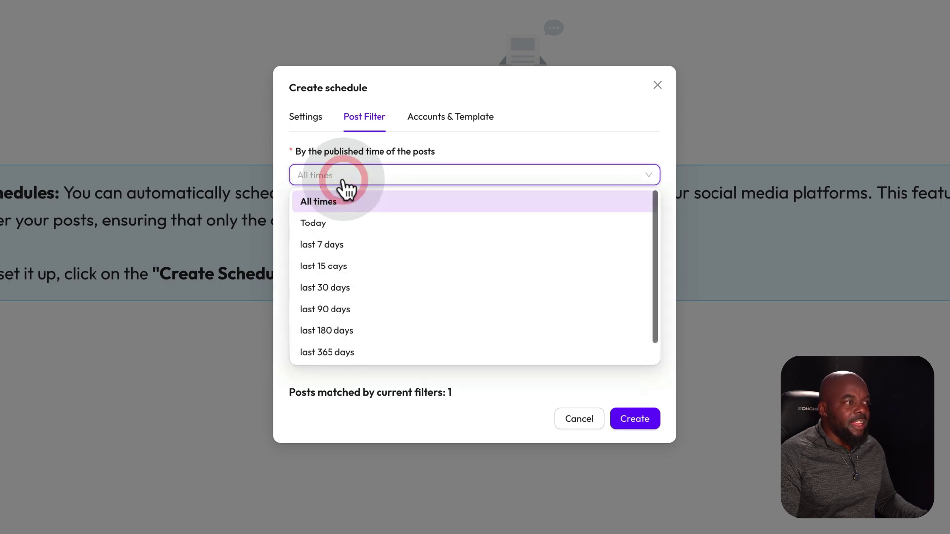
pyautogui.click(351, 227)
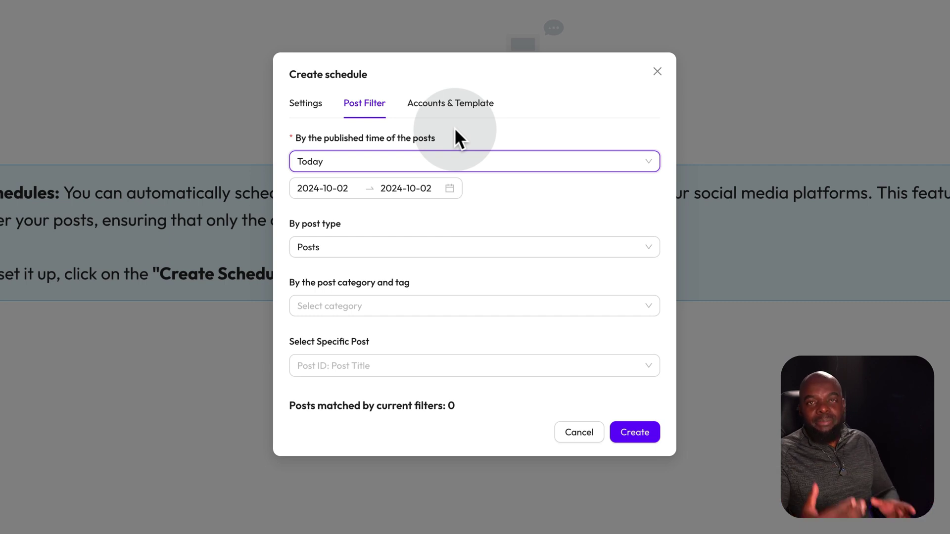
pyautogui.click(471, 106)
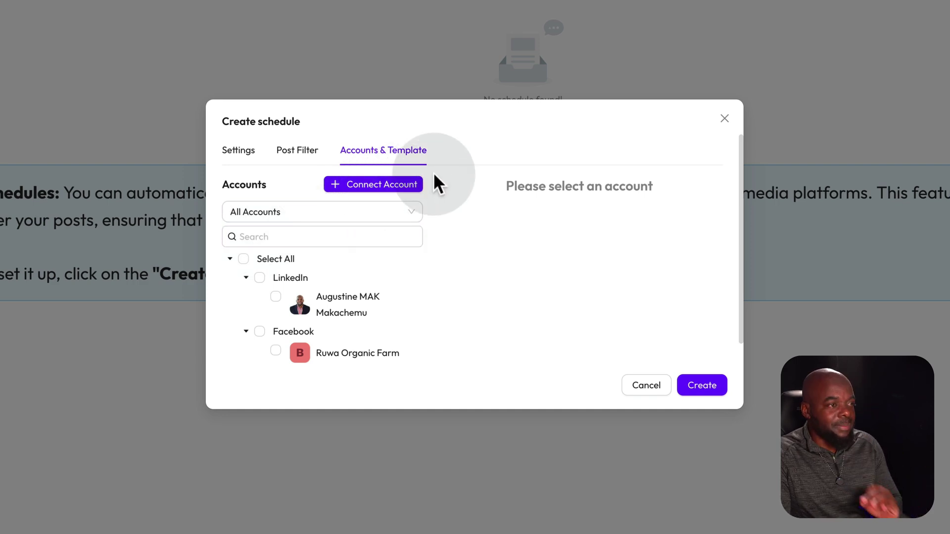
pyautogui.click(722, 121)
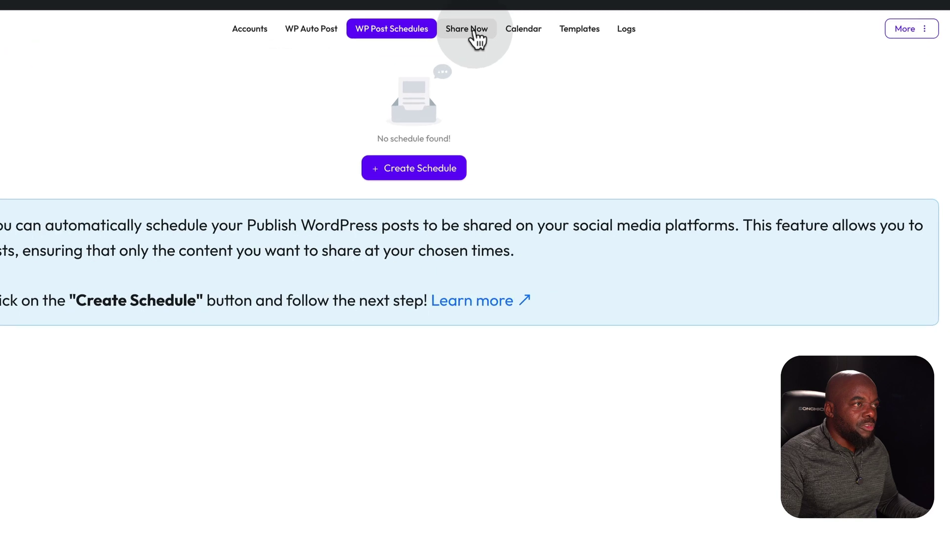
# Draft a Share Now post for all accounts except the Facebook page, then abandon it for the Calendar.
pyautogui.click(558, 90)
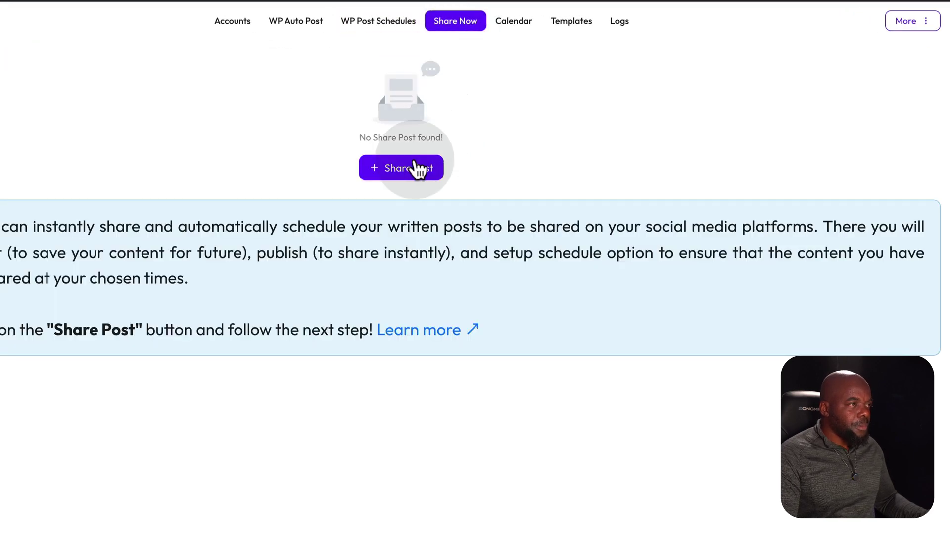
pyautogui.click(408, 168)
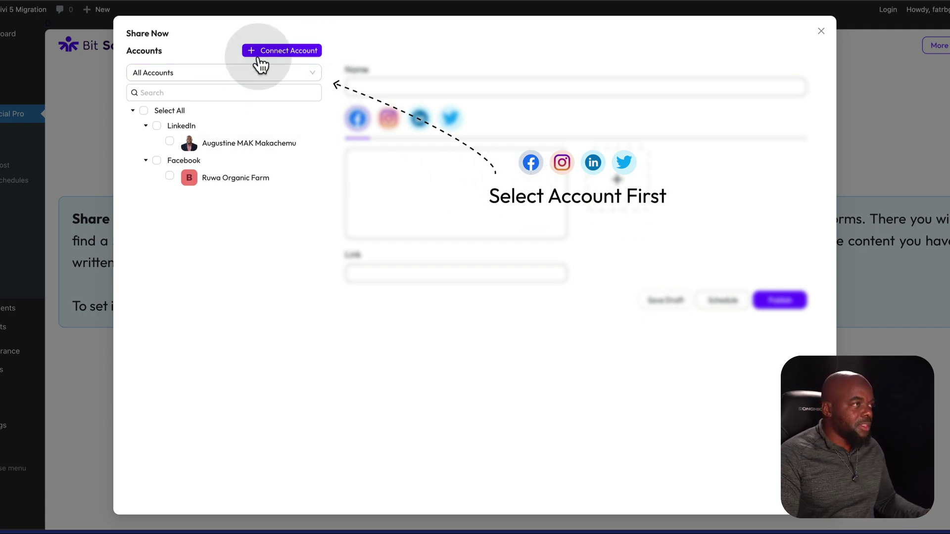
pyautogui.click(144, 111)
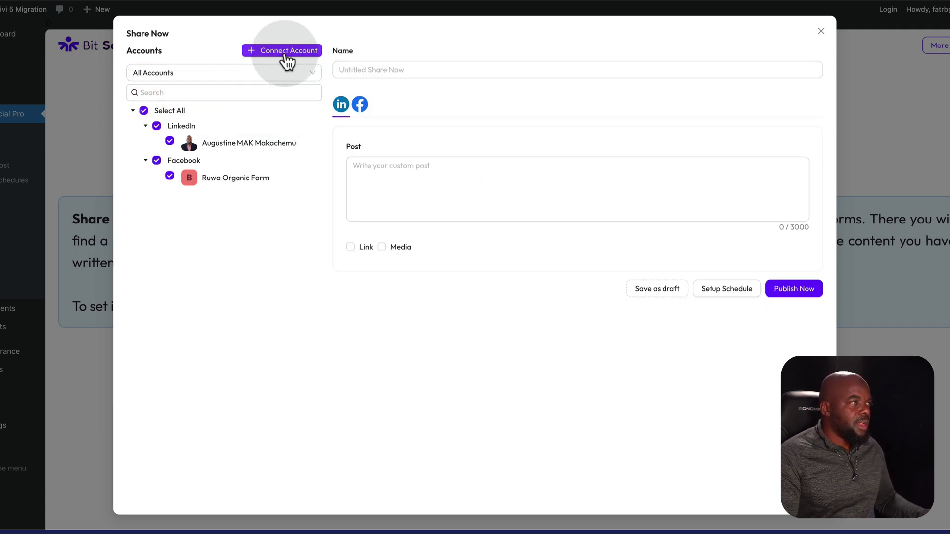
pyautogui.click(386, 68)
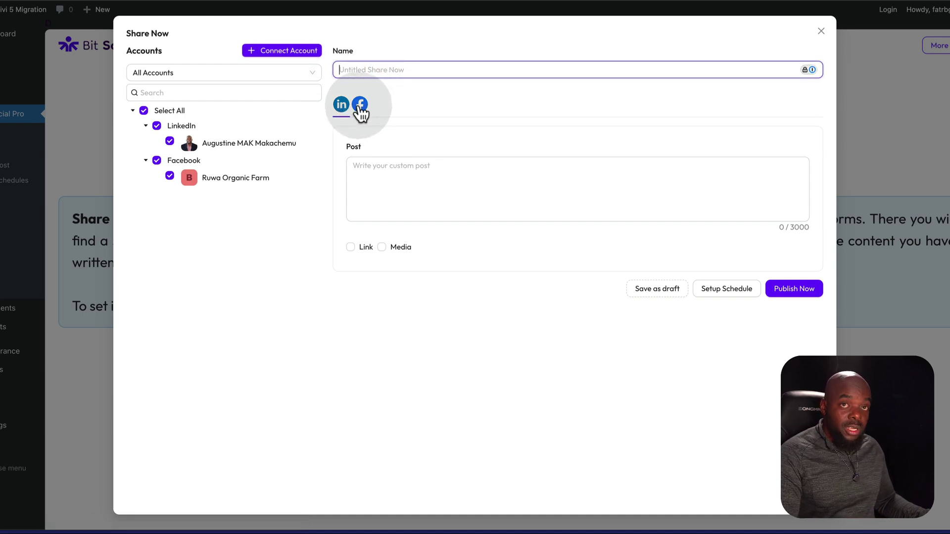
pyautogui.click(157, 160)
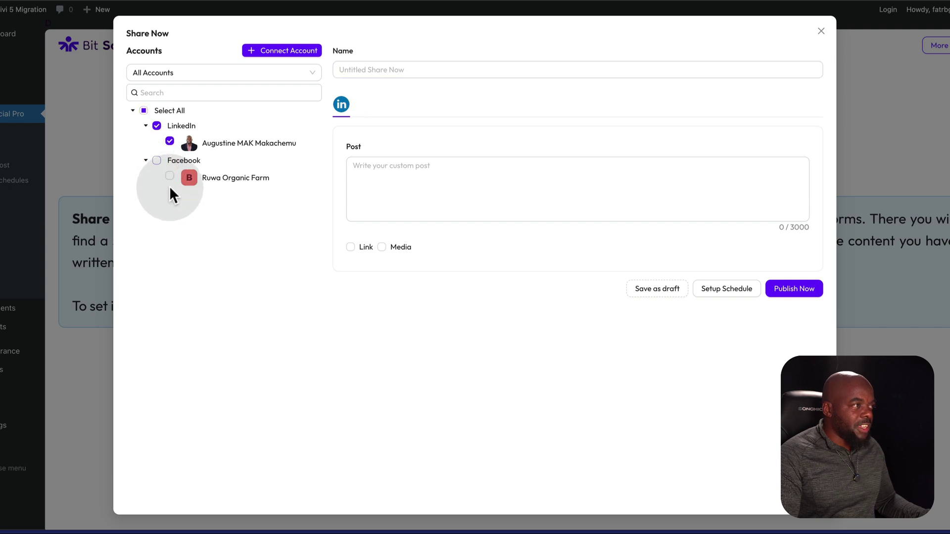
pyautogui.click(361, 69)
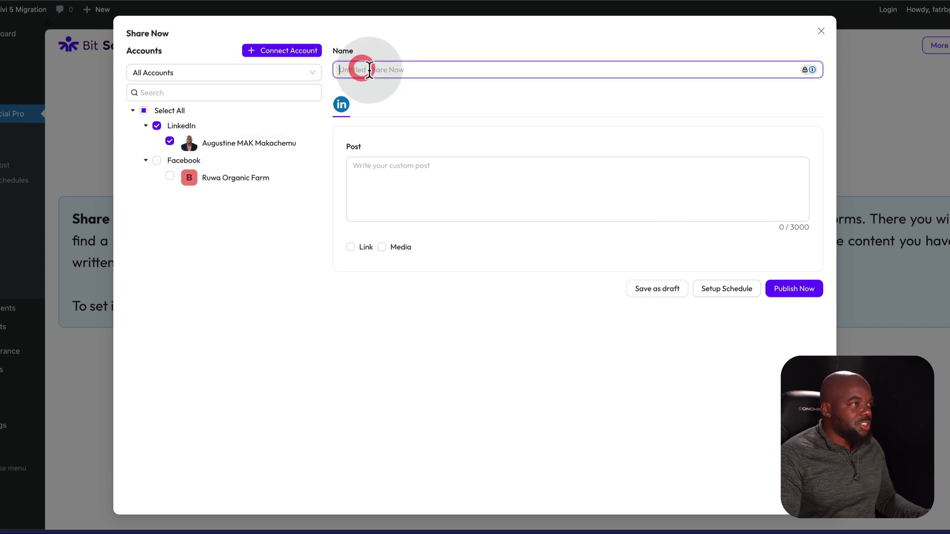
pyautogui.click(394, 170)
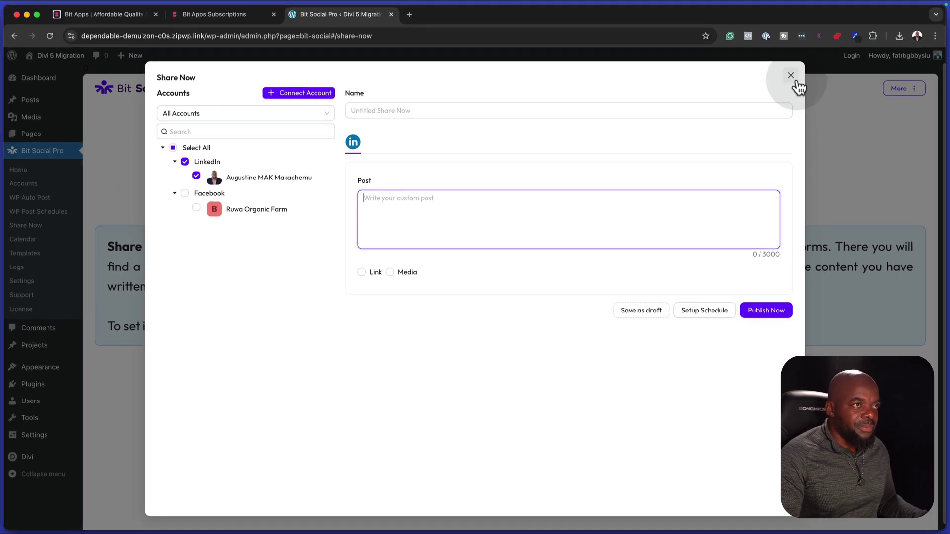
pyautogui.click(790, 75)
pyautogui.click(599, 92)
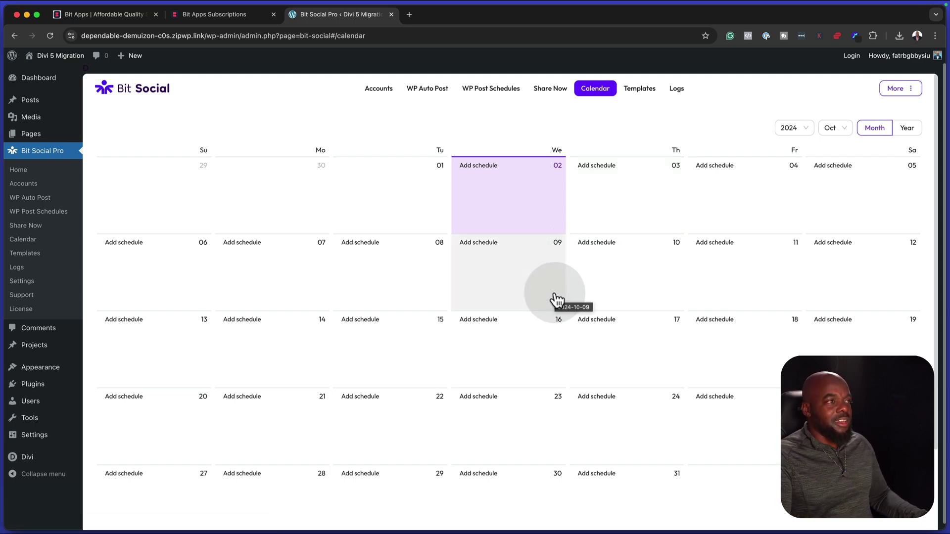
# Start a schedule on October 2 with start date October 11, then discard it uncreated.
pyautogui.click(491, 167)
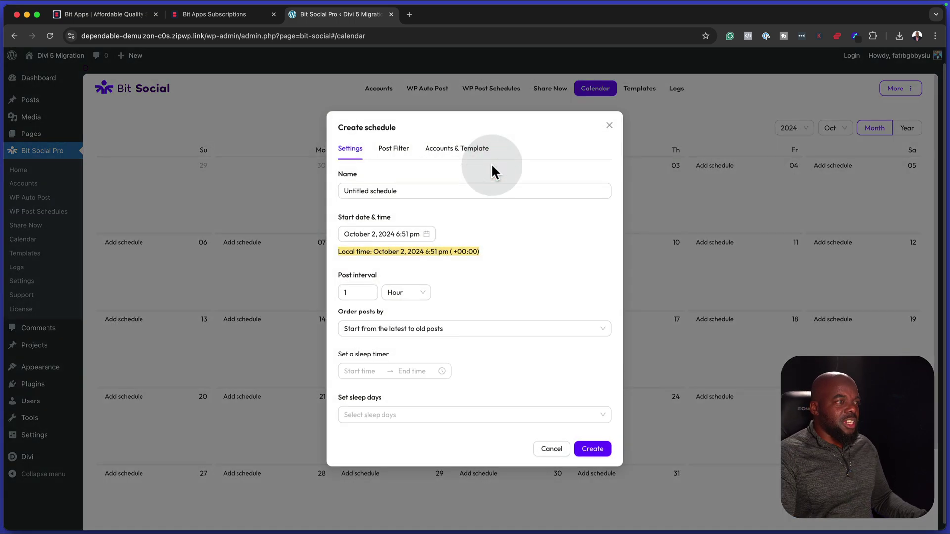
pyautogui.click(398, 236)
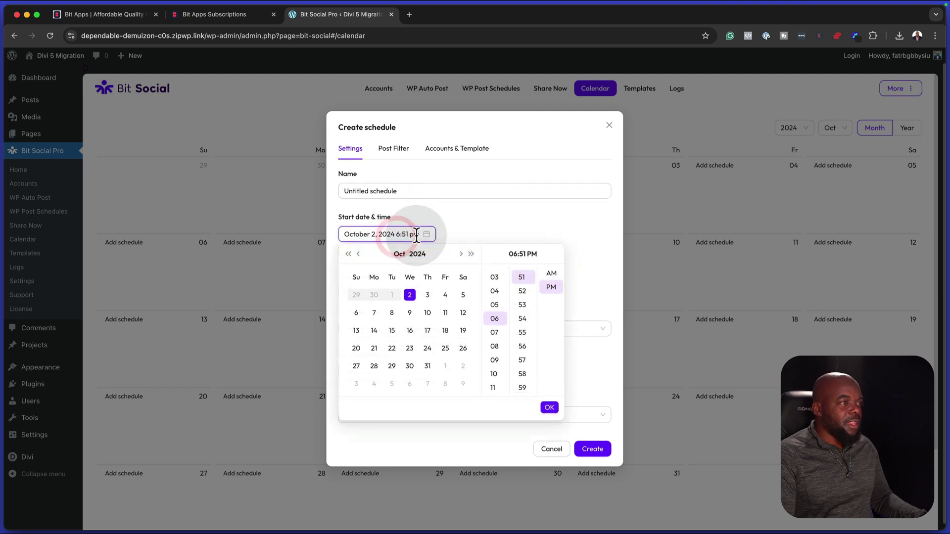
pyautogui.click(445, 314)
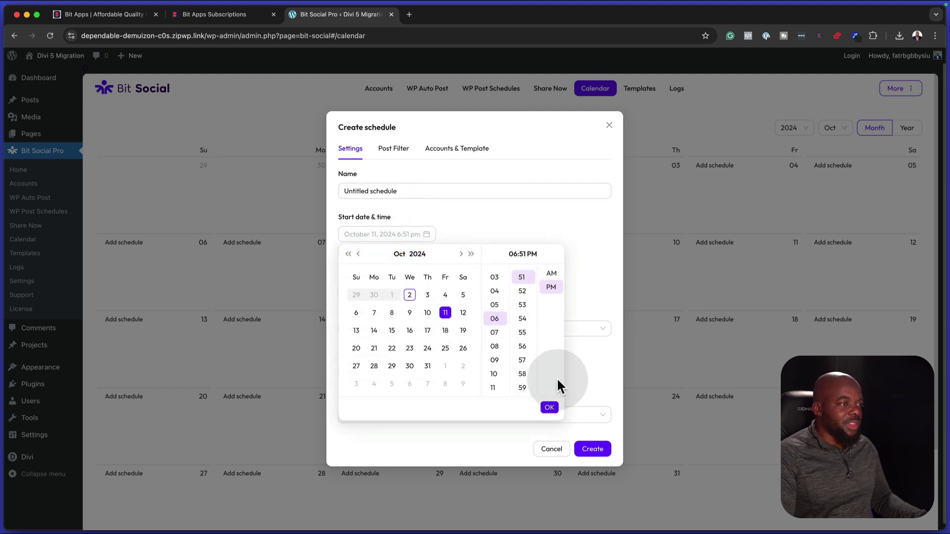
pyautogui.click(550, 409)
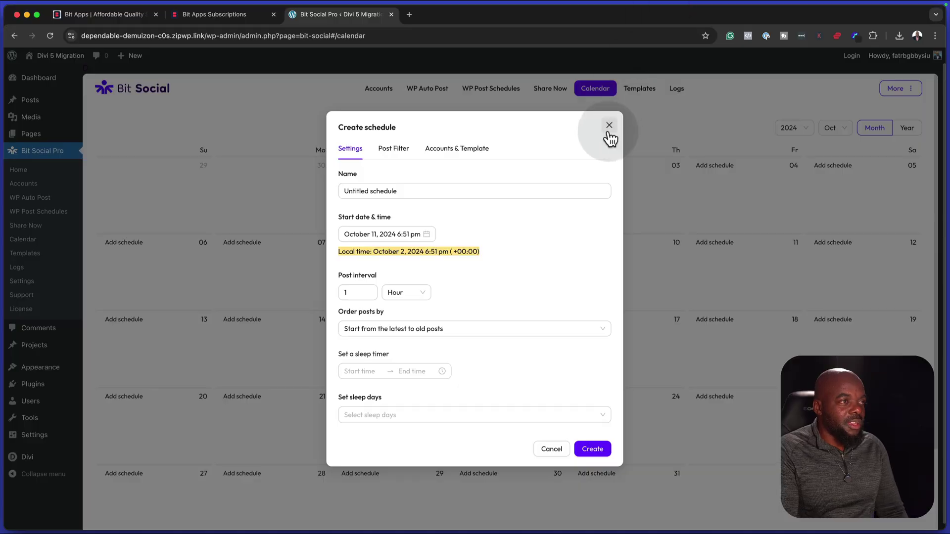
pyautogui.click(610, 127)
# In the LinkedIn template, add a 'Written by' line with the post author tag below {post_title}.
pyautogui.click(646, 89)
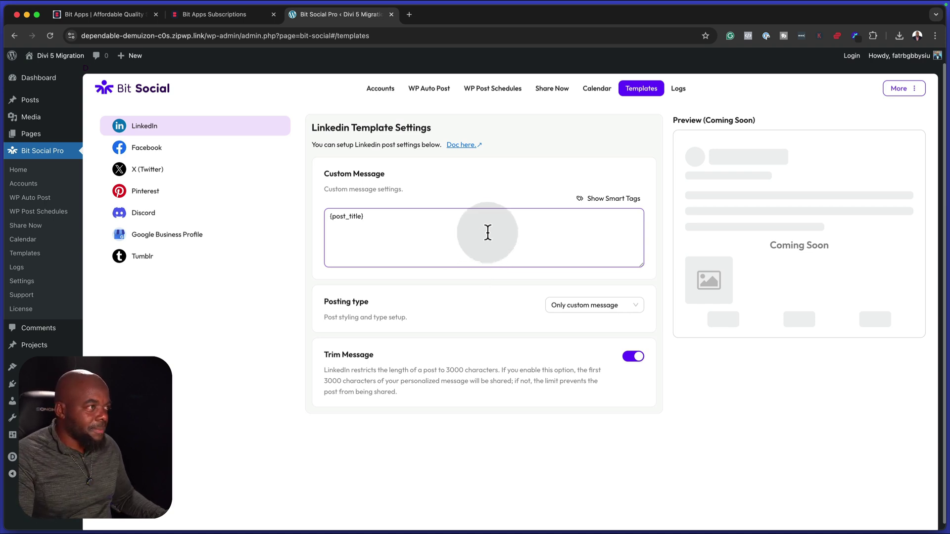
pyautogui.click(265, 144)
pyautogui.click(390, 240)
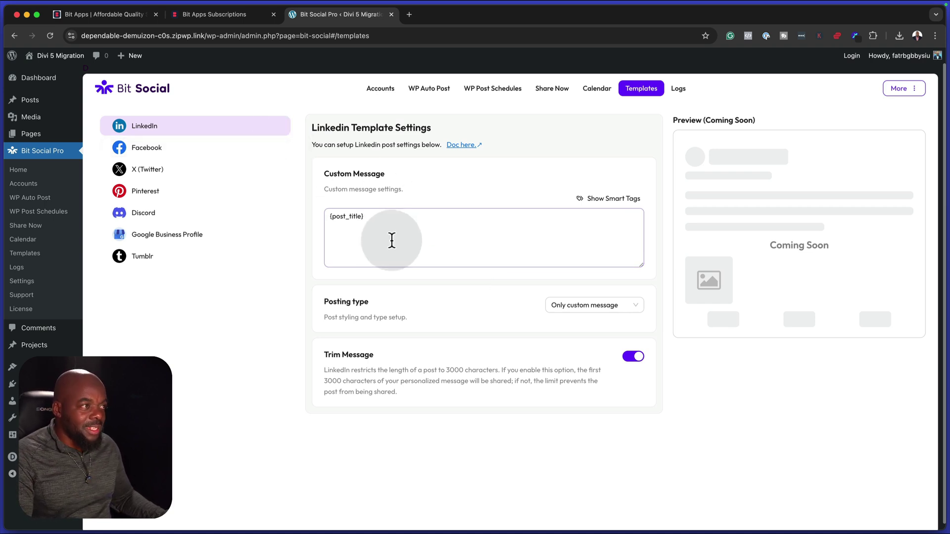
pyautogui.click(490, 239)
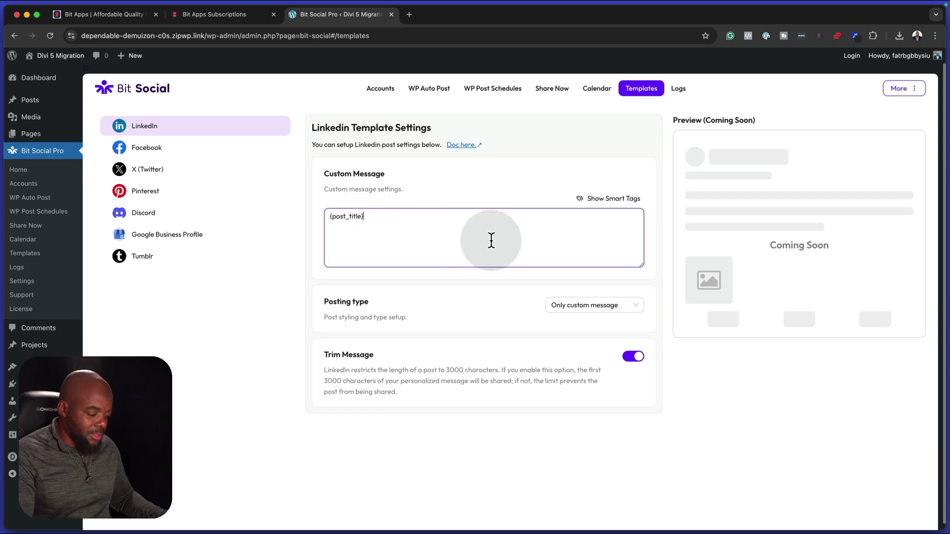
pyautogui.press('Return')
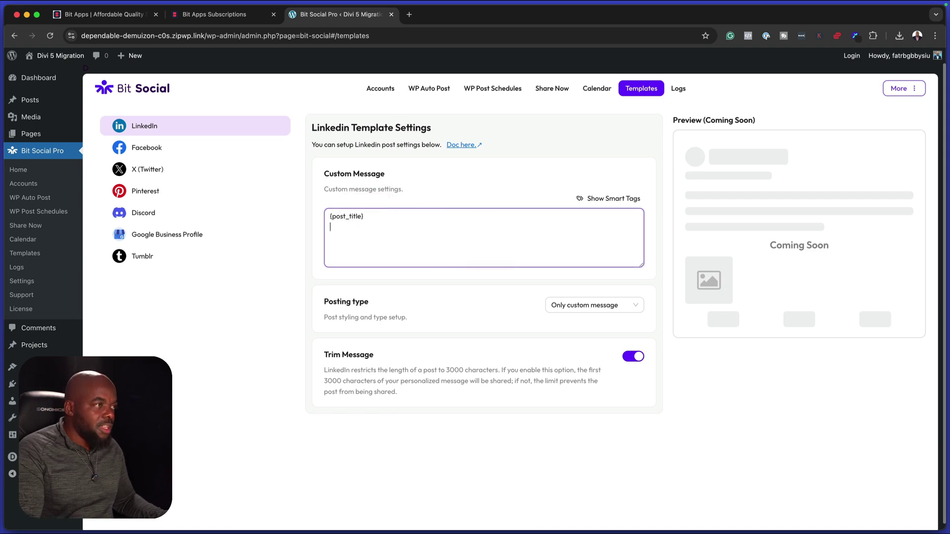
pyautogui.click(631, 204)
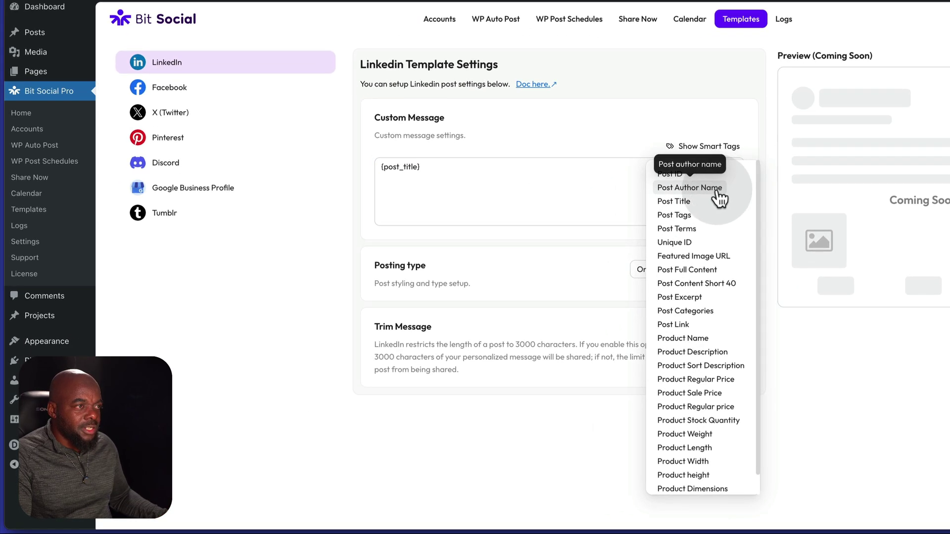
pyautogui.click(718, 192)
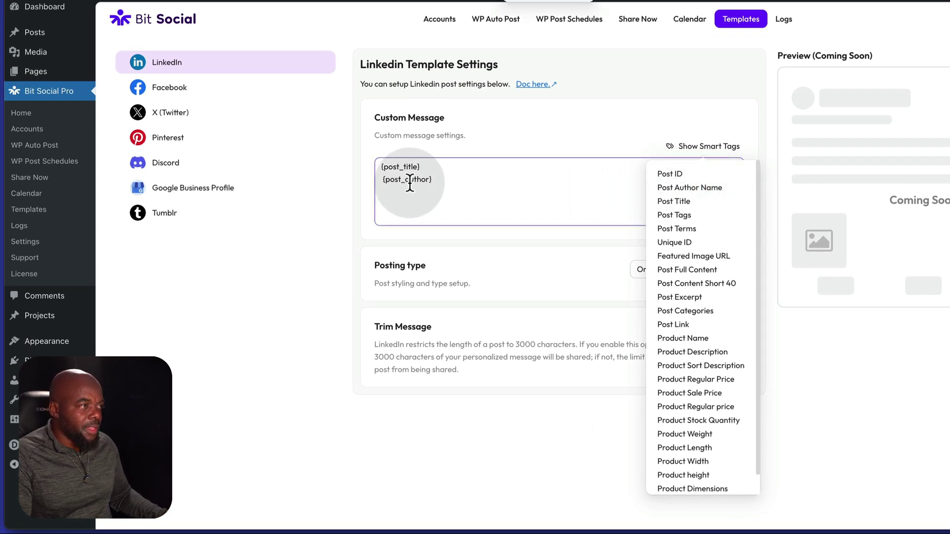
pyautogui.click(612, 205)
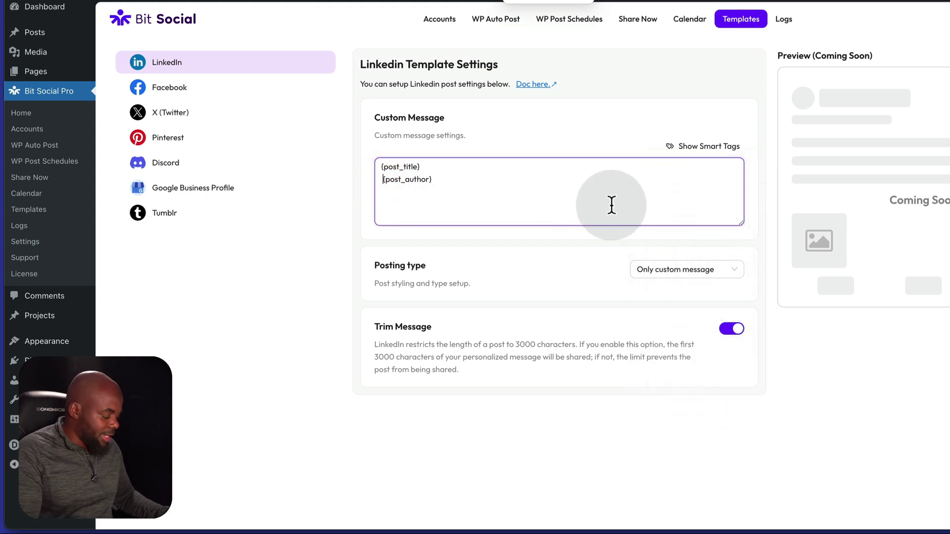
pyautogui.write('Written by:')
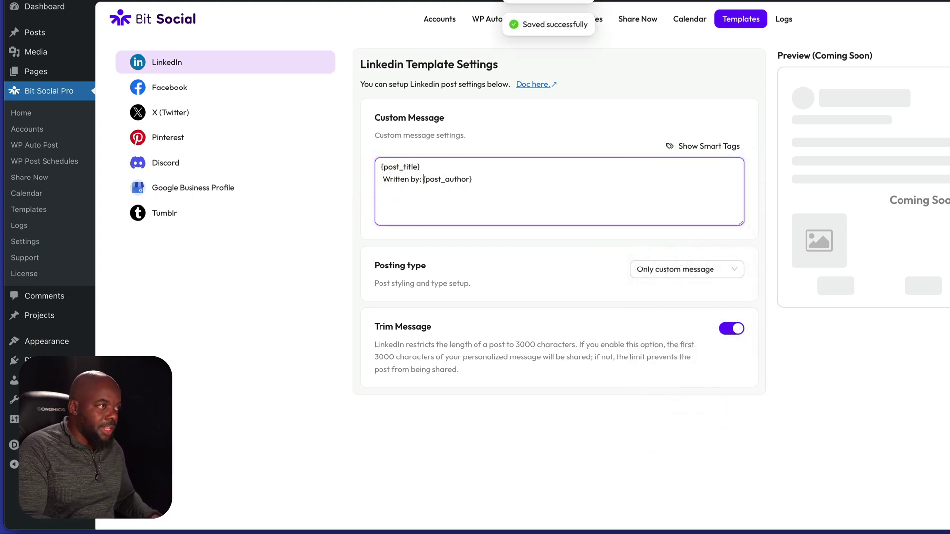
# Add the post excerpt tag on a third line and delete a mistakenly inserted product sale price tag.
pyautogui.click(510, 184)
pyautogui.press('Return')
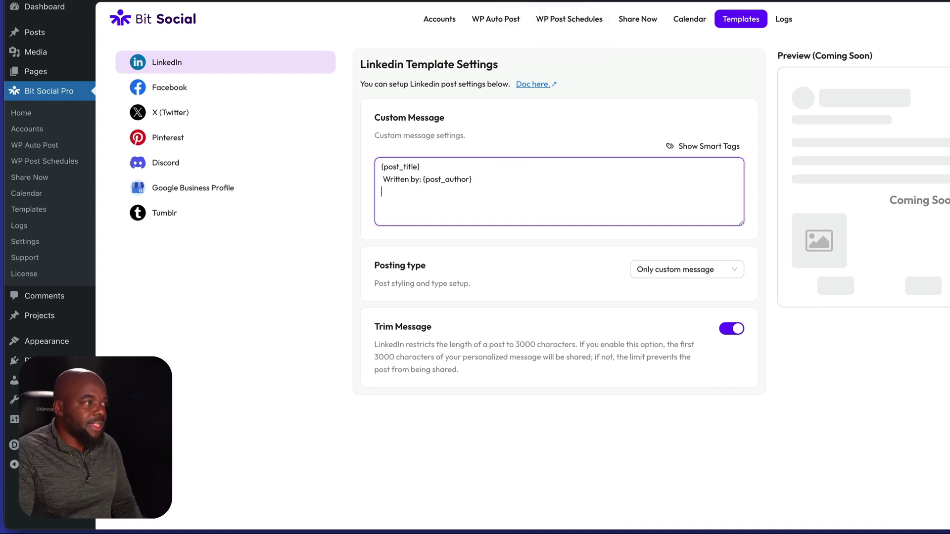
pyautogui.click(723, 149)
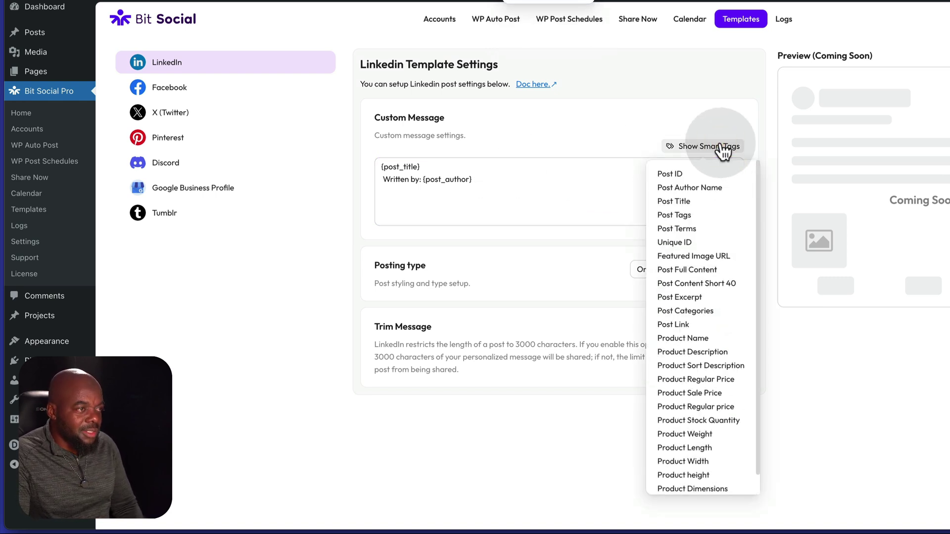
pyautogui.click(720, 284)
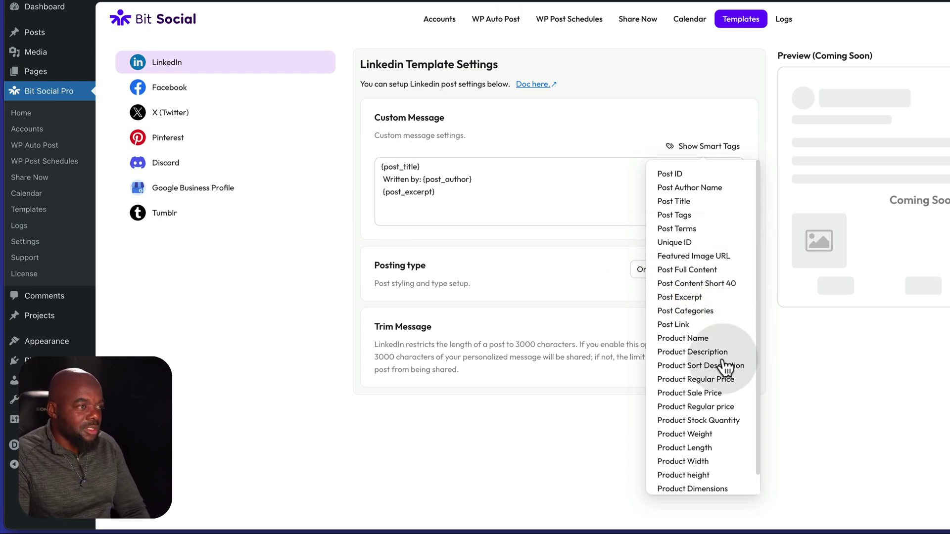
pyautogui.scroll(-1, 725, 366)
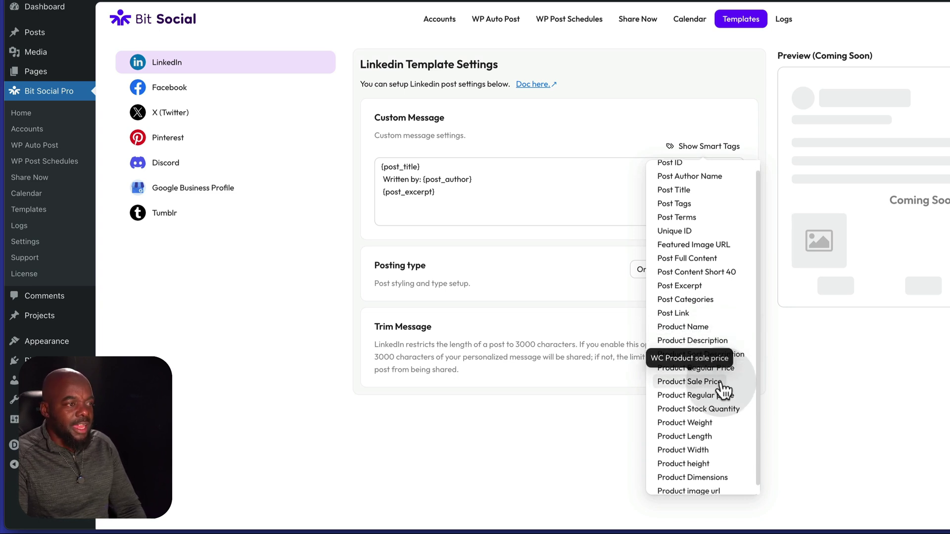
pyautogui.click(723, 383)
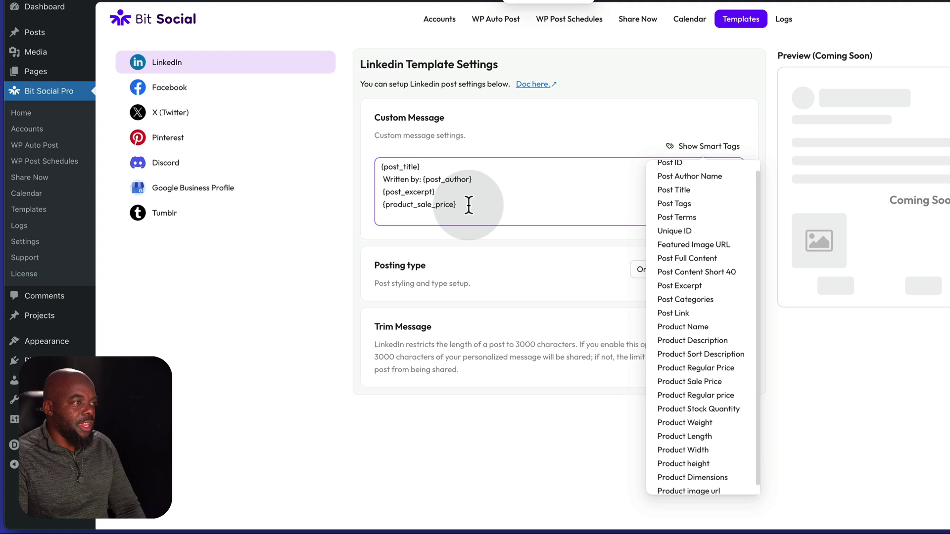
pyautogui.click(695, 329)
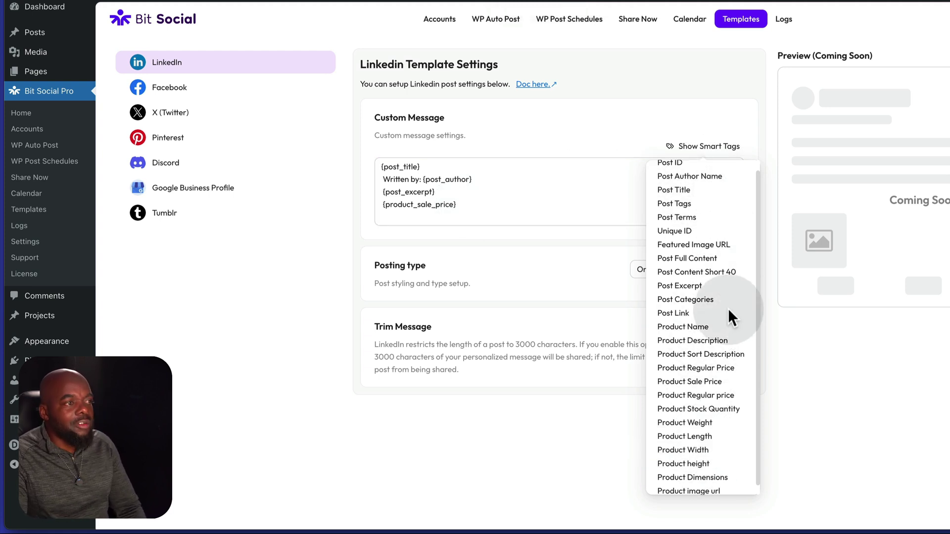
pyautogui.click(486, 204)
pyautogui.moveTo(485, 204); pyautogui.dragTo(362, 160)
pyautogui.hotkey('ctrl', 'c')
pyautogui.press('BackSpace')
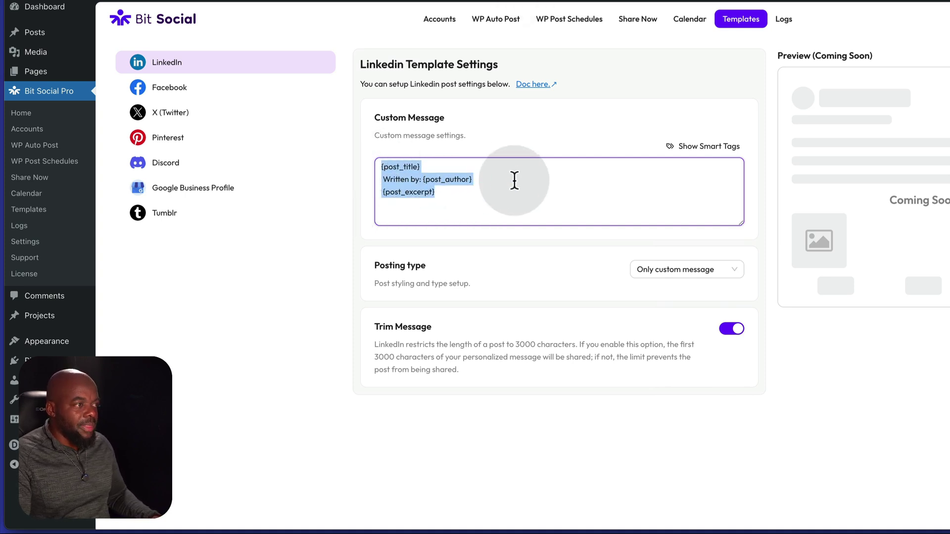
pyautogui.click(530, 194)
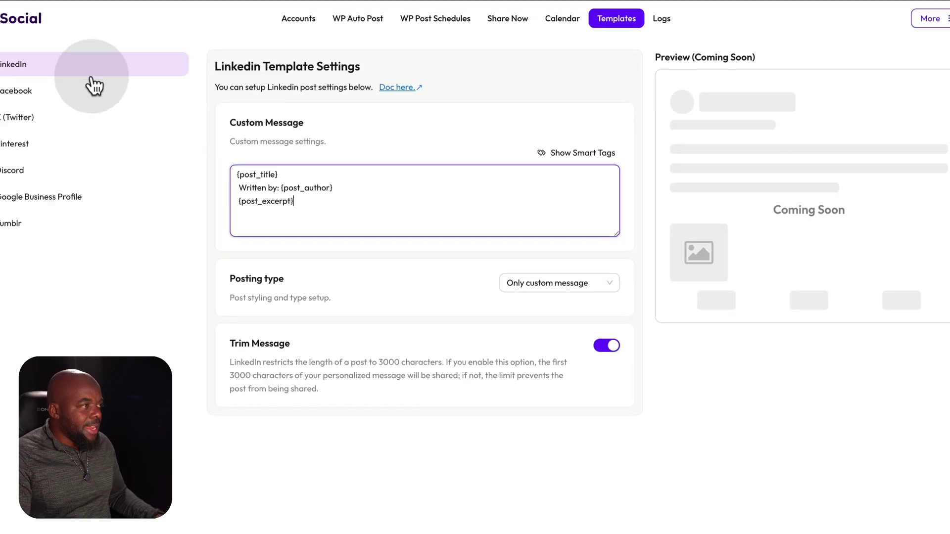
# Replace the Facebook template's {post_title} message with the copied three-line title, author and excerpt message.
pyautogui.click(79, 90)
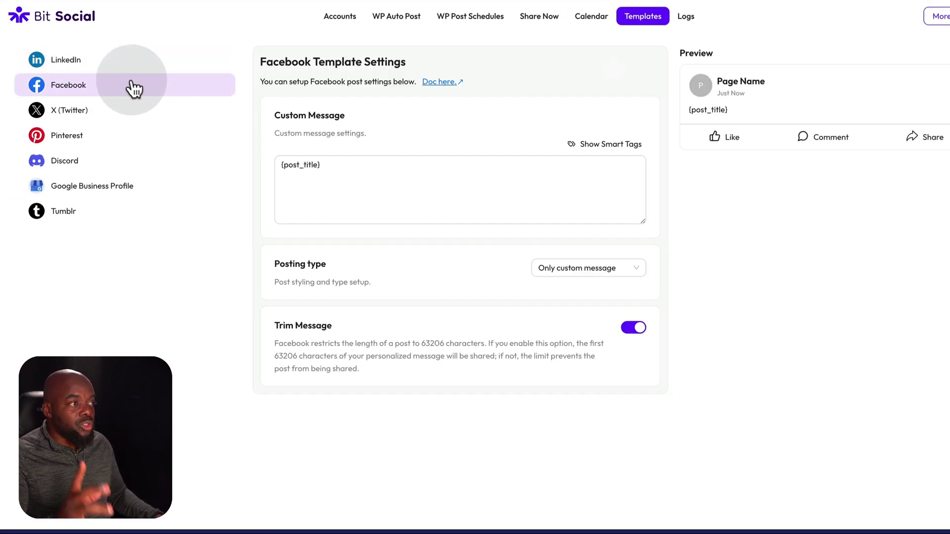
pyautogui.moveTo(340, 165); pyautogui.dragTo(254, 168)
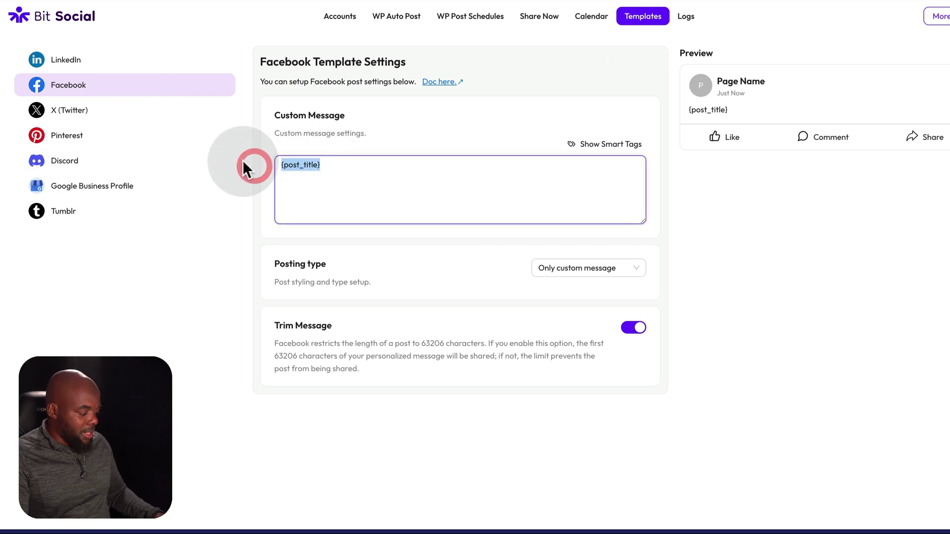
pyautogui.hotkey('ctrl', 'v')
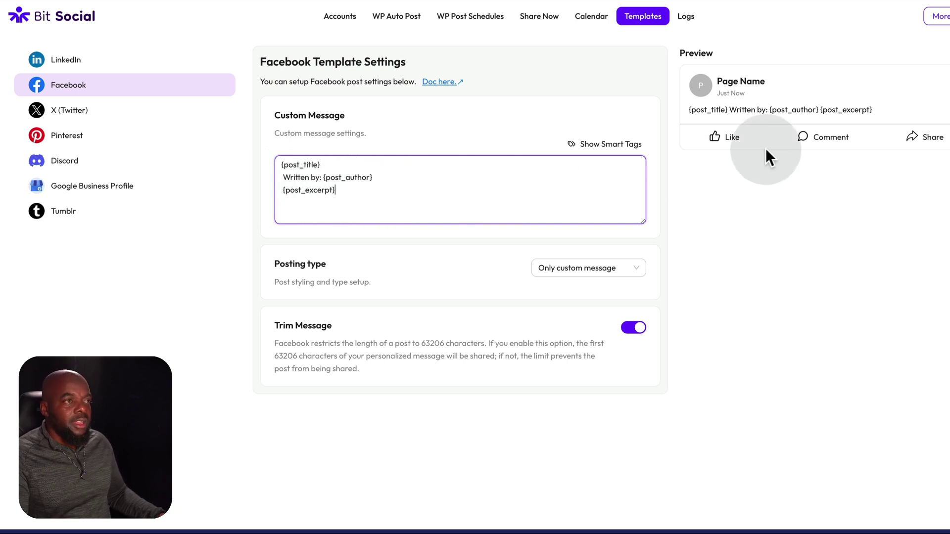
pyautogui.click(393, 16)
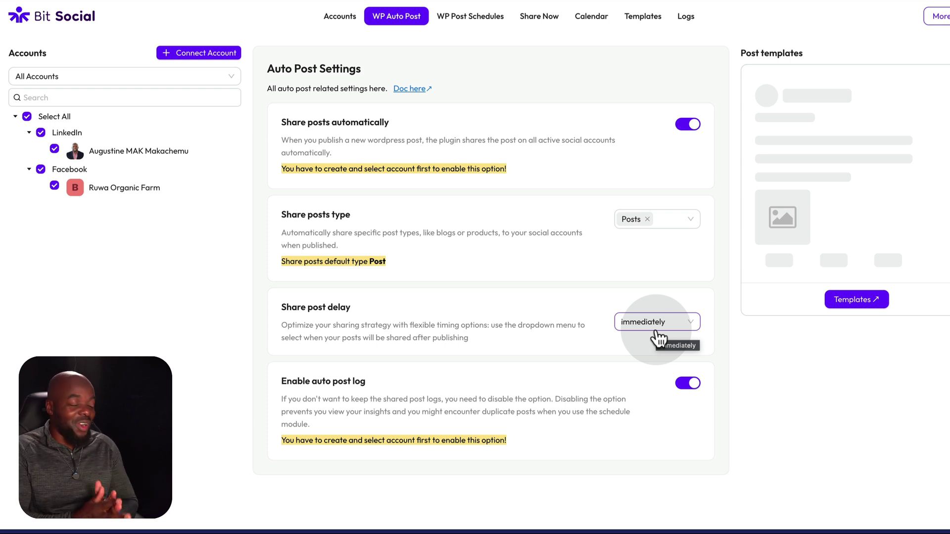
# In the default editor, paste the 'Nullam malesuada erat ut turpis' title and lorem ipsum paragraphs.
pyautogui.moveTo(1, 59)
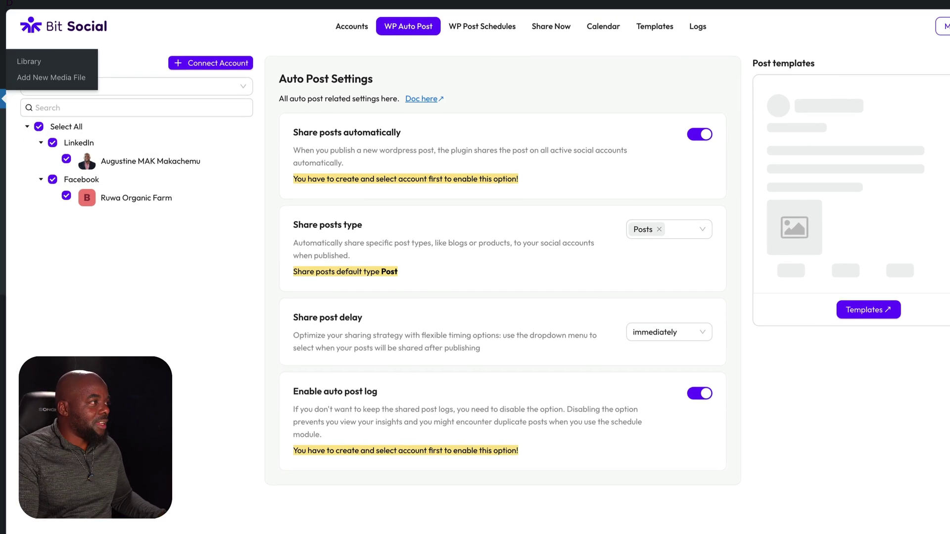
pyautogui.moveTo(1, 41)
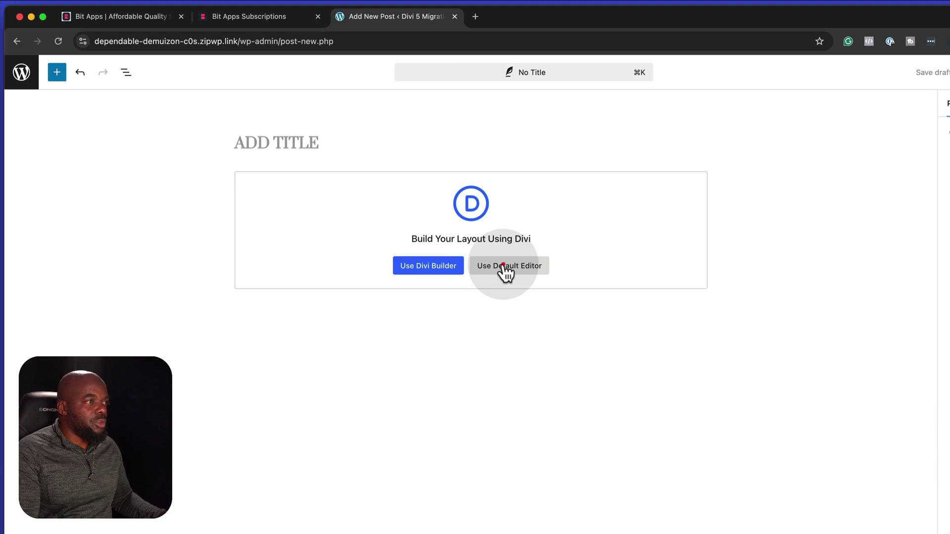
pyautogui.click(503, 267)
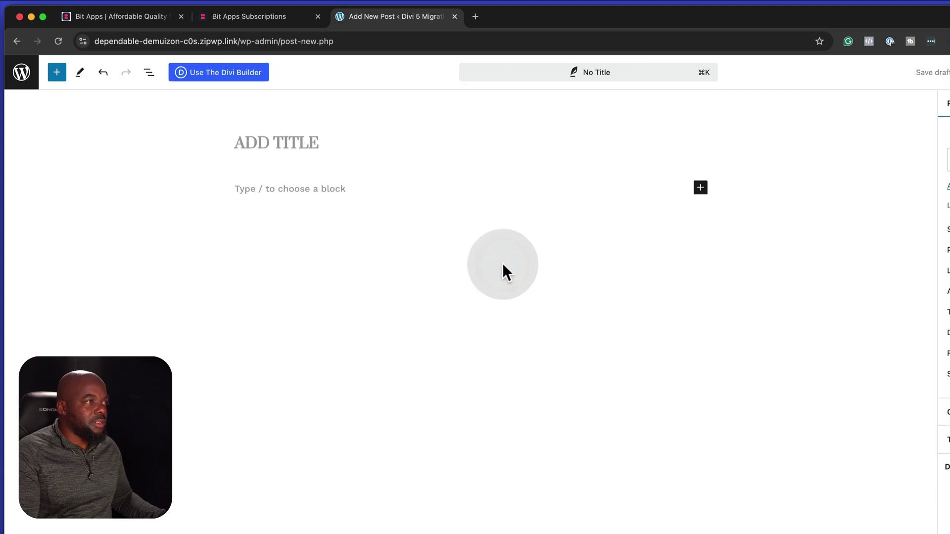
pyautogui.click(271, 187)
pyautogui.write('Nullam malesuada erat ut turpis. Lorem ipsum dolor sit amet, consectetuer adipiscing elit. Donec odio. Quisque volutpat mattis eros. Suspendisse urna nibh viverra non semper suscipit posuere a pede. Donec nec justo eget felis facilisis fermentum. Aliquam porttitor mauris sit amet orci. Aenean dignissim pellentesque felis. Morbi in sem quis dui placerat ornare. Pellentesque odio nisi euismod in pharetra a ultricies in diam. Sed arcu. Cras consequat. Praesent dapibus neque id cursus faucibus tortor neque egestas auguae eu vulputate magna eros eu erat. Aliquam erat volutpat. Nam dui mi tincidunt quis accumsan porttitor facilisis luctus metus.')
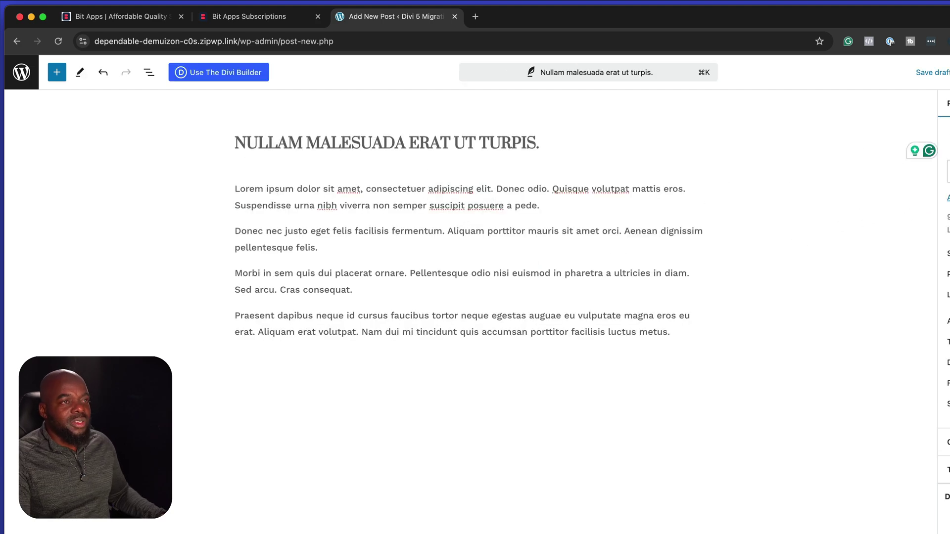
# Set the office interior photo as the post's featured image.
pyautogui.click(867, 148)
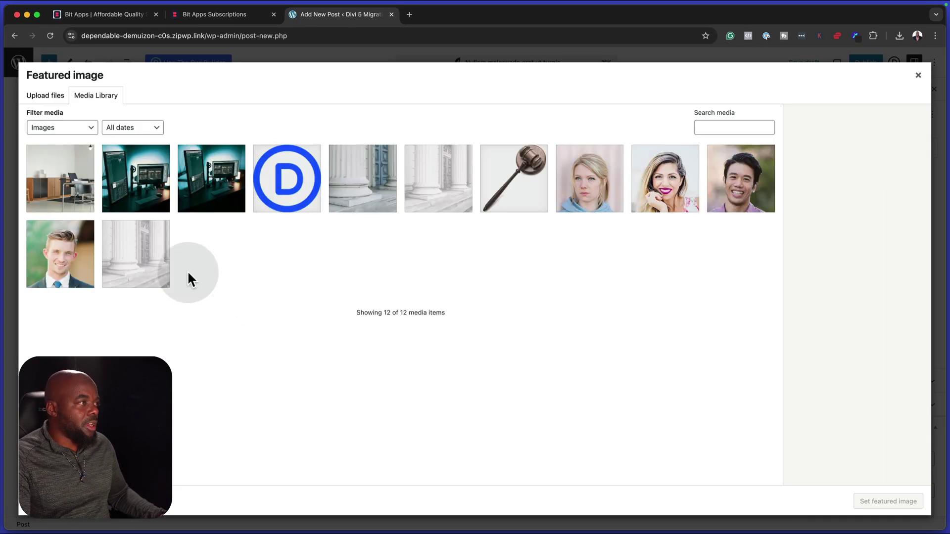
pyautogui.click(70, 190)
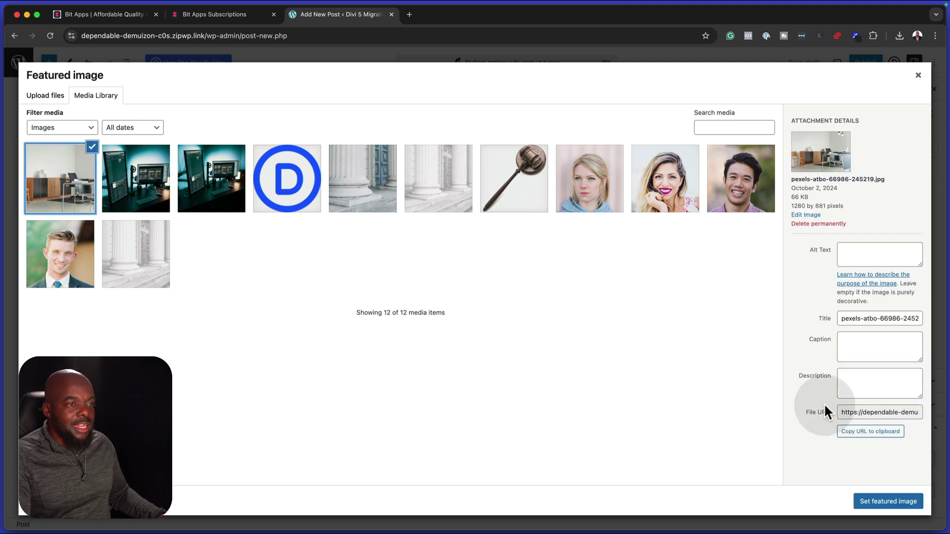
pyautogui.click(888, 502)
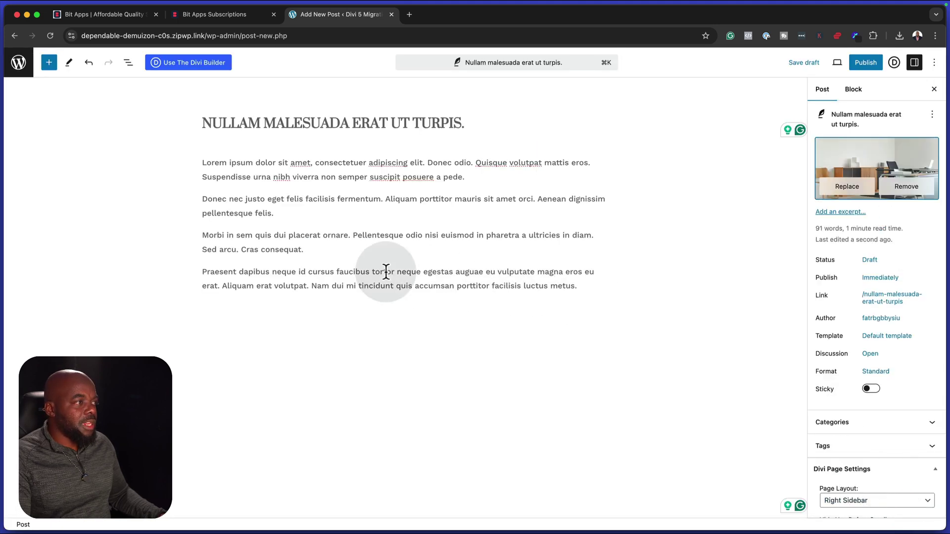
# Link the phrase 'Cras consequat', publish, and view the post on the site.
pyautogui.moveTo(242, 250); pyautogui.dragTo(301, 253)
pyautogui.click(330, 214)
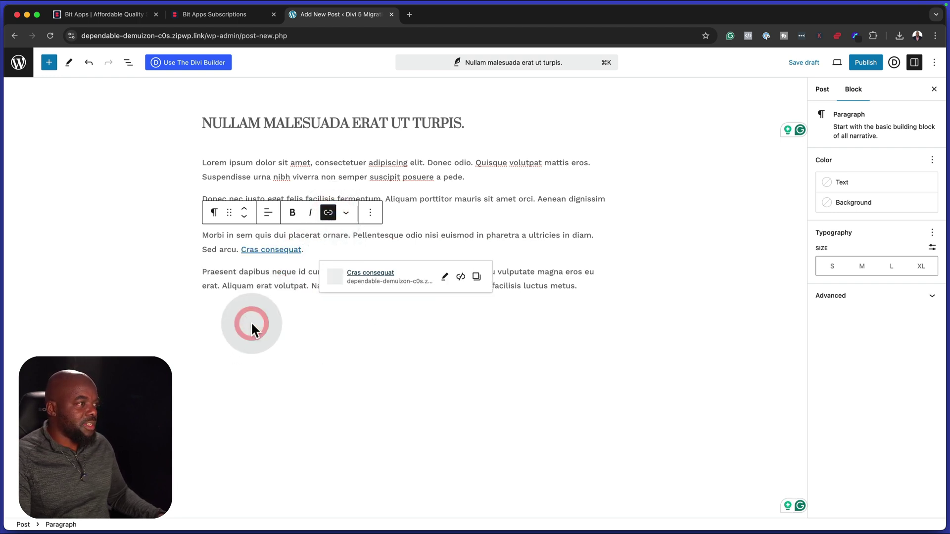
pyautogui.click(401, 288)
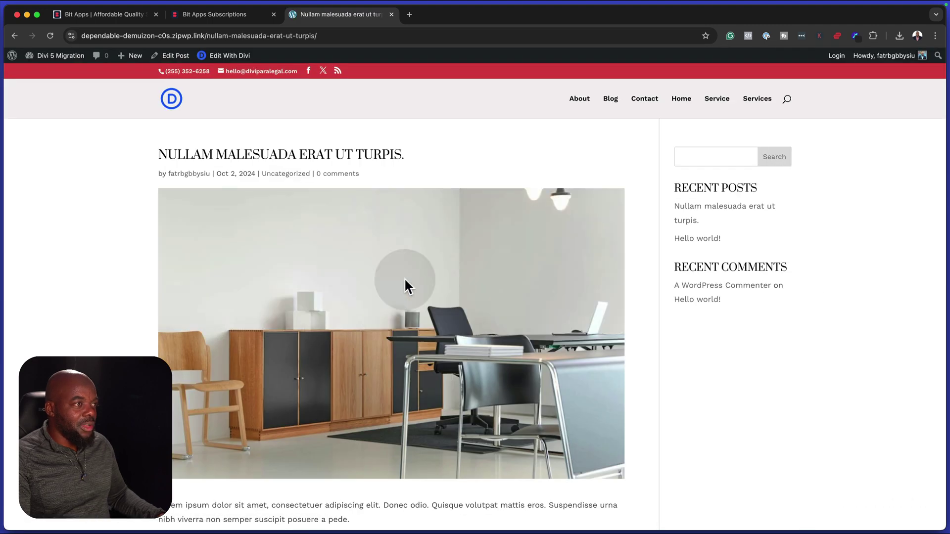
pyautogui.scroll(-10, 347, 317)
pyautogui.scroll(10, 348, 317)
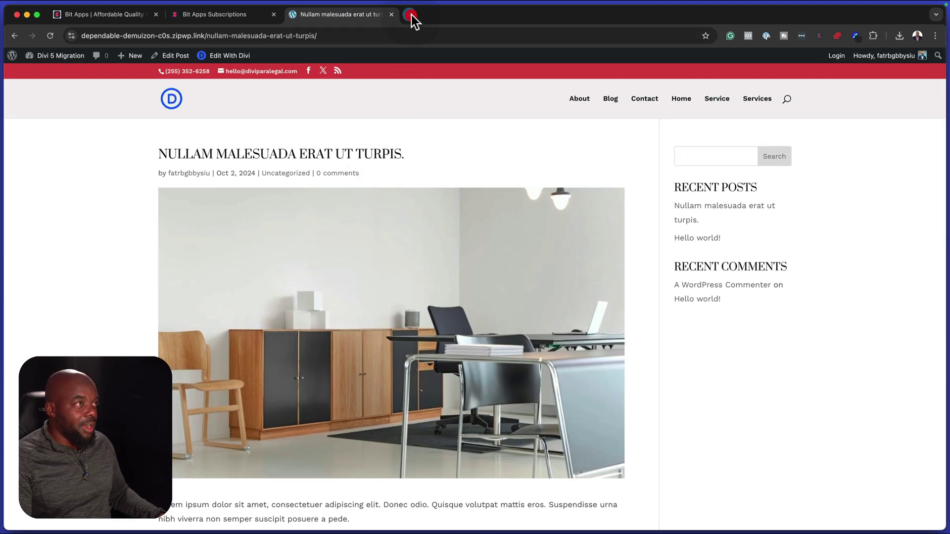
pyautogui.click(410, 15)
# Go to linkedin.com and open the auto-shared 'Nullam malesuada erat ut turpis' post from profile activity.
pyautogui.write('li')
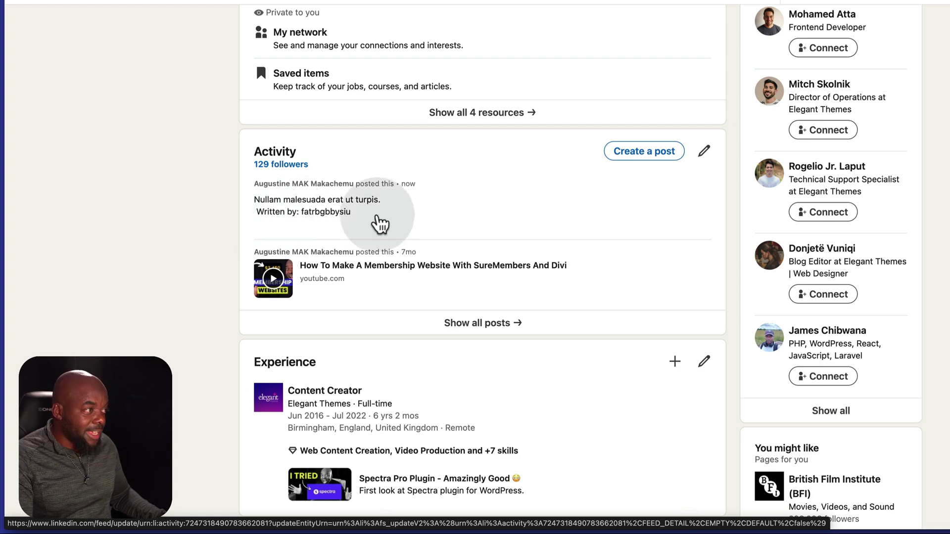
pyautogui.click(366, 218)
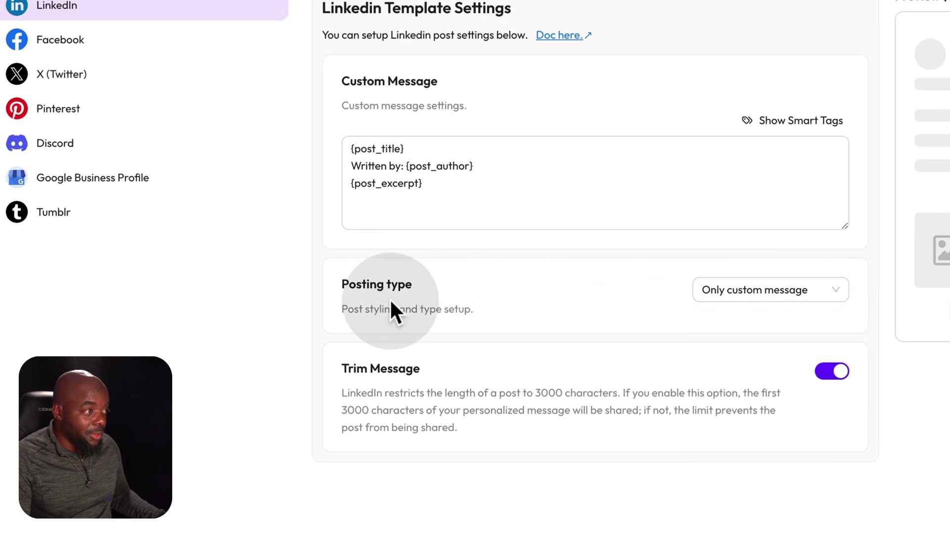
# Set the LinkedIn template's posting type to Feature image and insert the Post Link smart tag into its message.
pyautogui.click(784, 294)
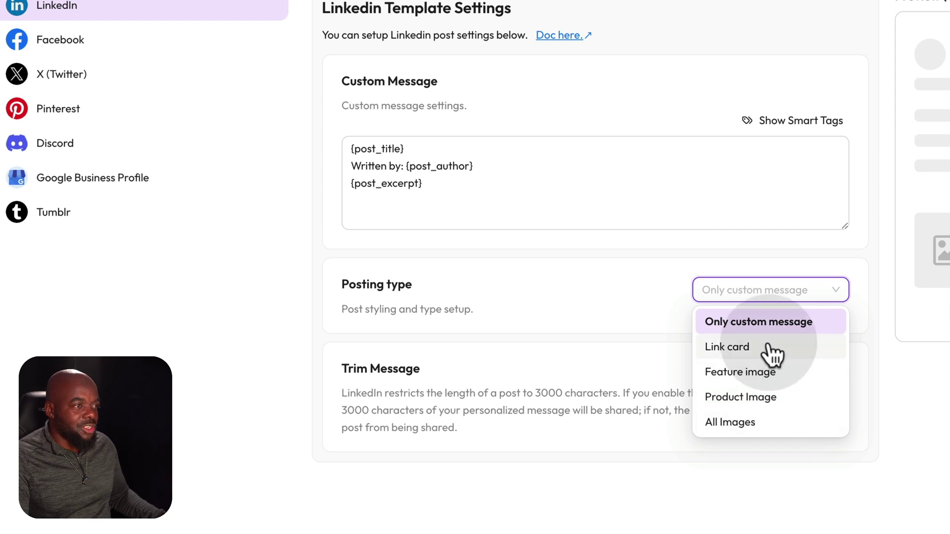
pyautogui.click(792, 375)
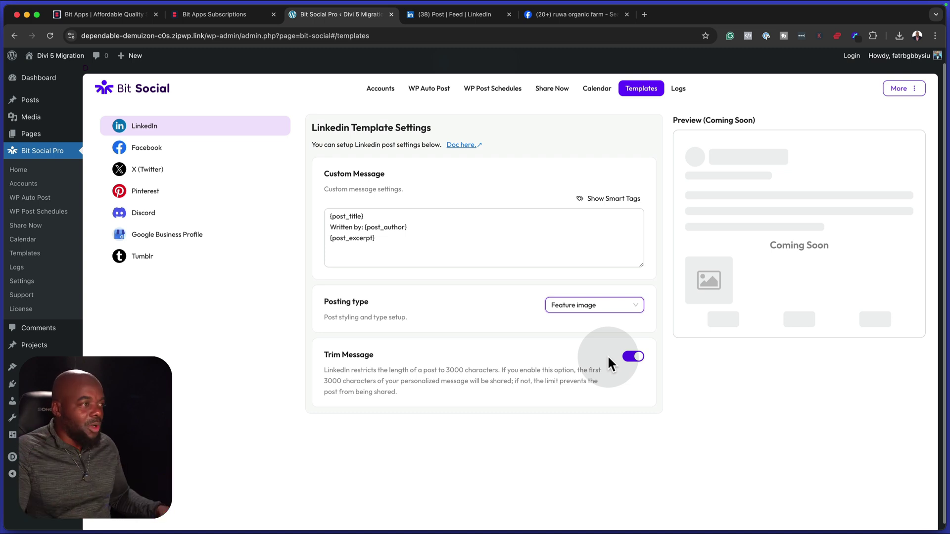
pyautogui.click(611, 198)
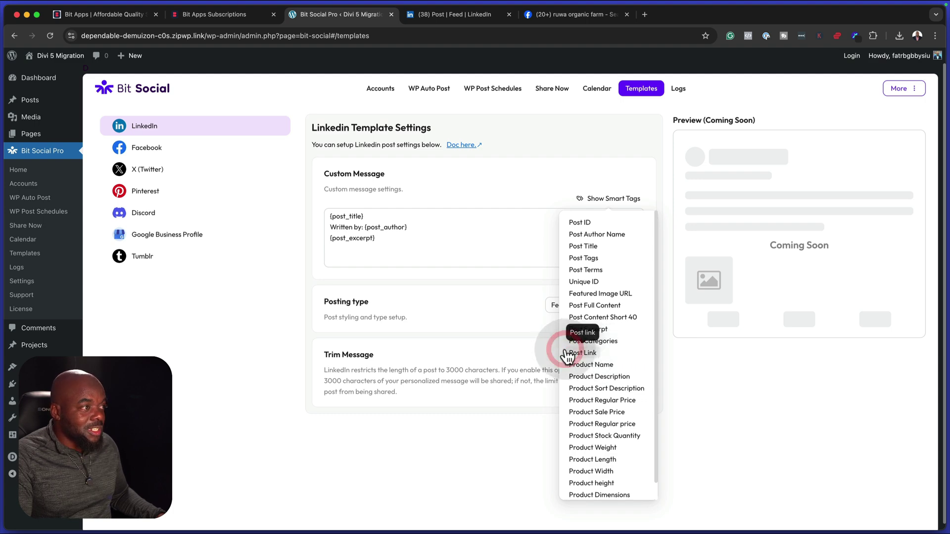
pyautogui.click(586, 353)
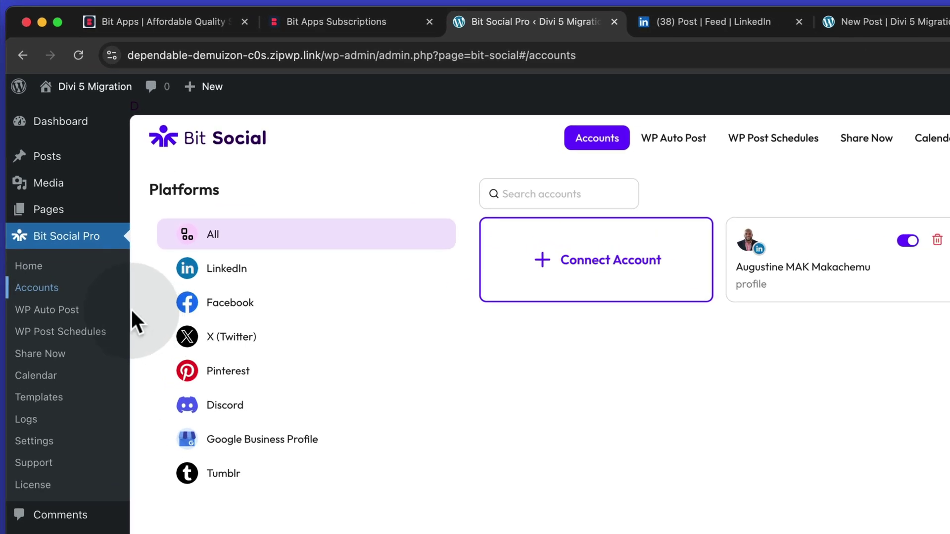
# Open the Bit Social Home dashboard, switch to the Dark theme, then back to Light.
pyautogui.click(83, 267)
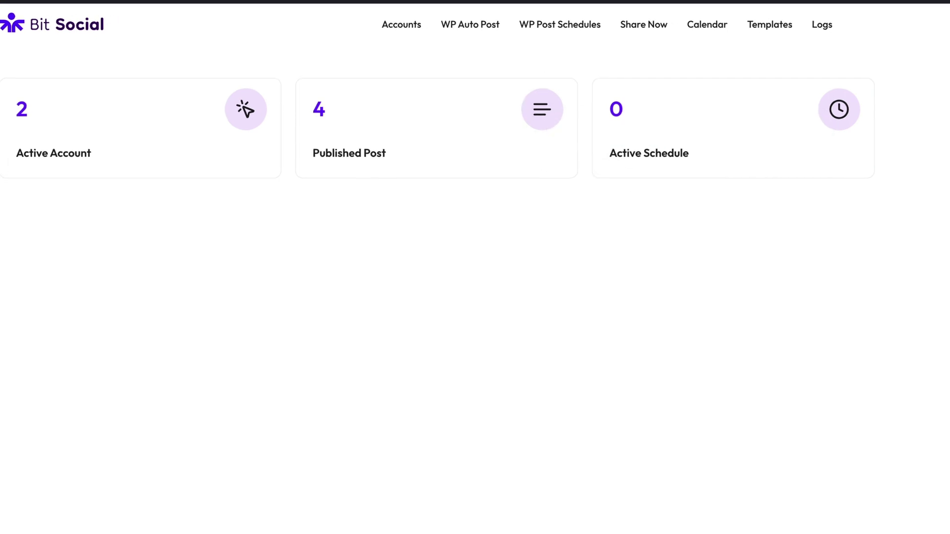
pyautogui.click(878, 57)
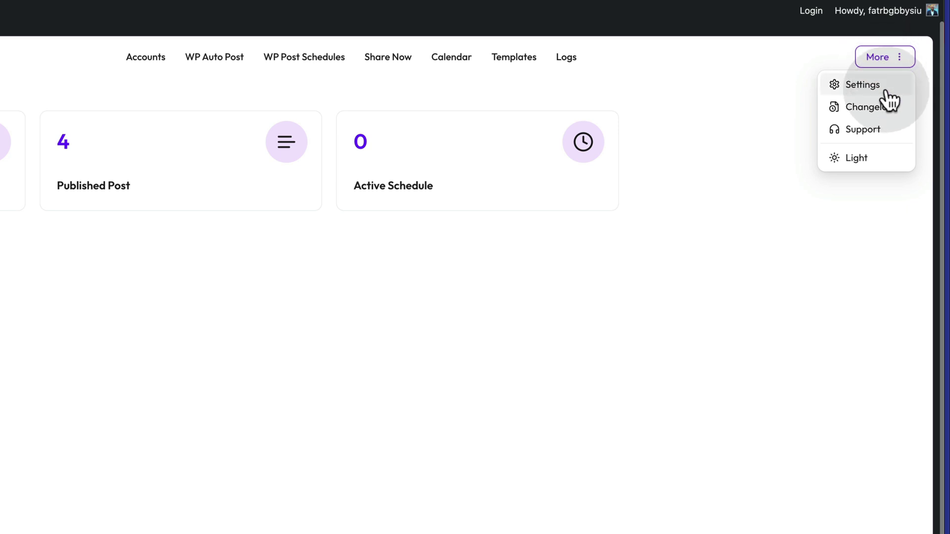
pyautogui.click(869, 164)
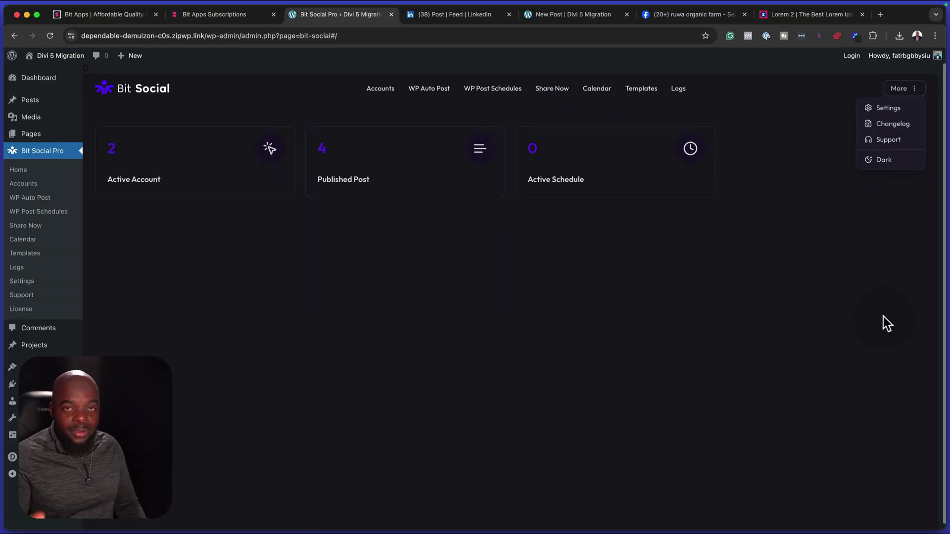
pyautogui.click(914, 165)
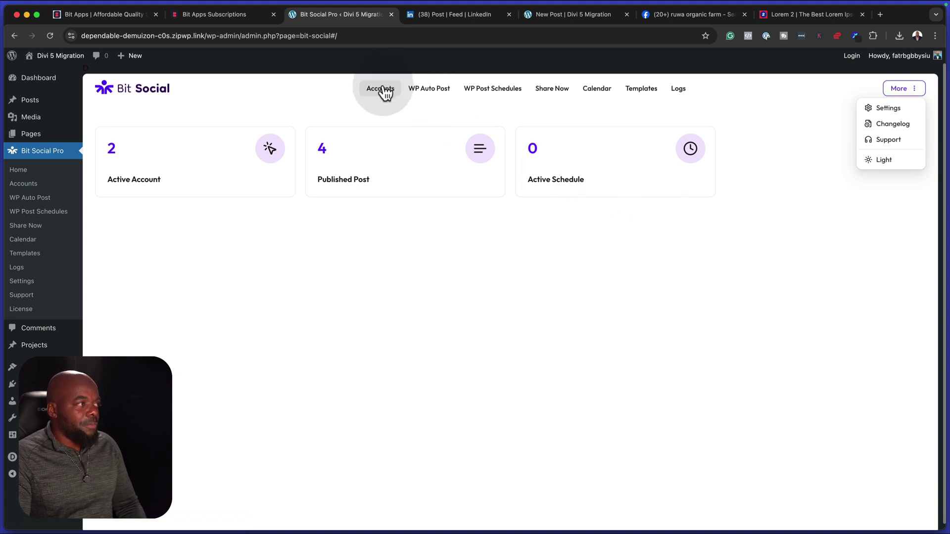
# Go to the Accounts page listing the connected LinkedIn profile and Facebook page.
pyautogui.click(44, 189)
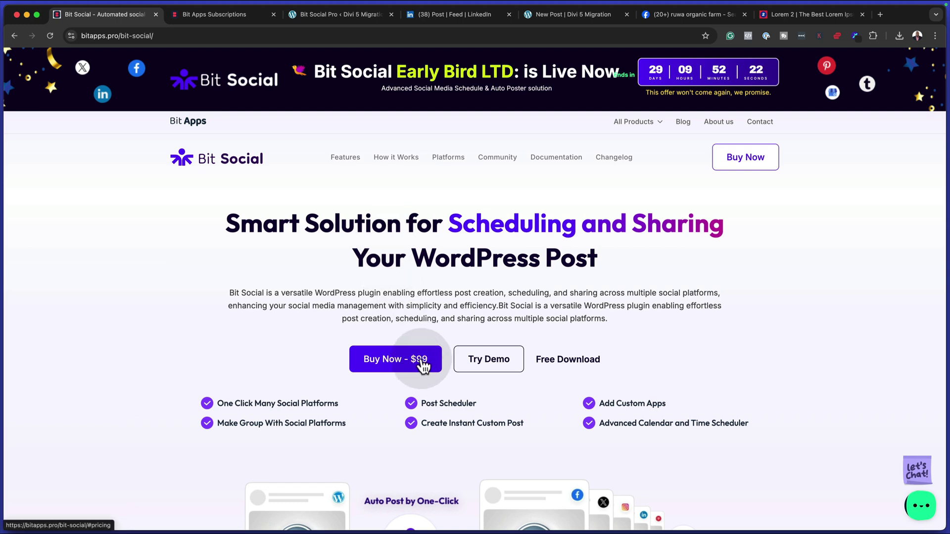
# Jump to pricing, view and close the early bird popup, and scroll through the $99 lifetime deal cards.
pyautogui.click(423, 365)
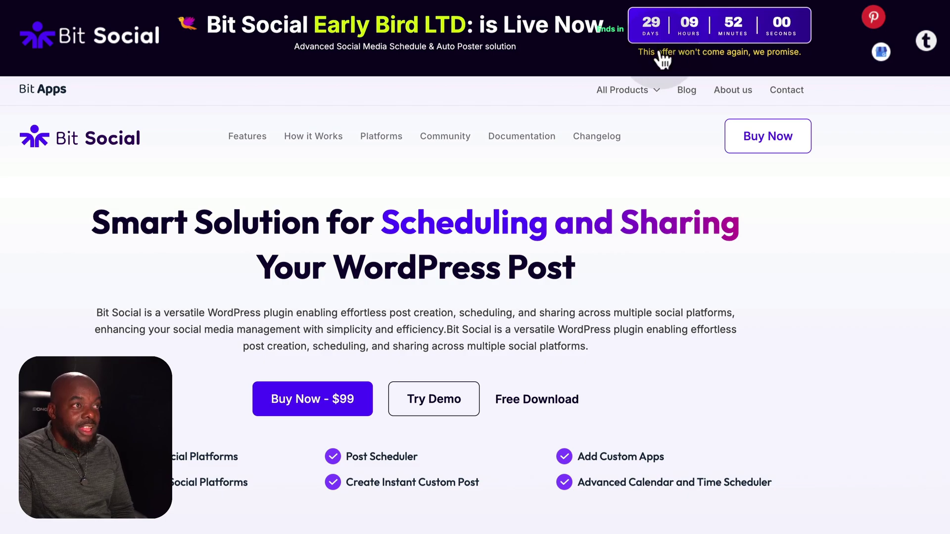
pyautogui.click(660, 50)
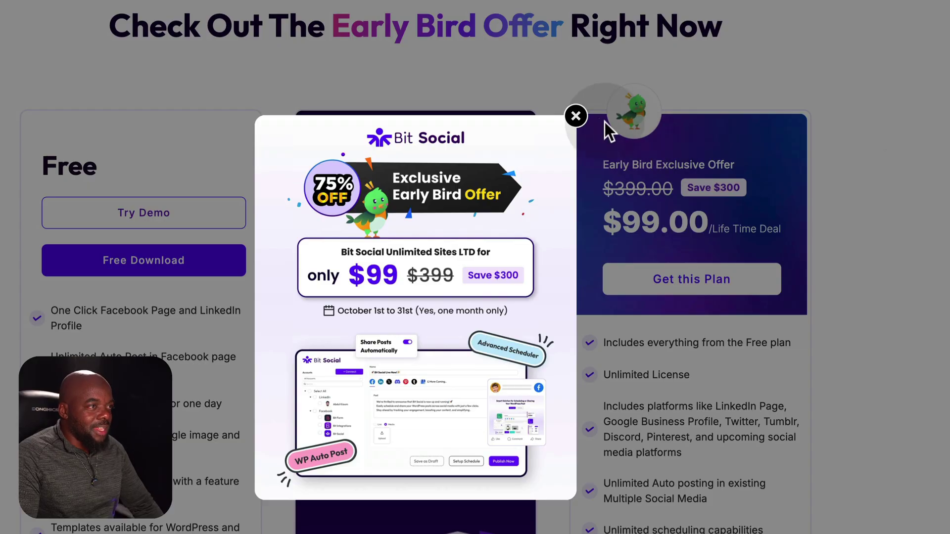
pyautogui.click(575, 116)
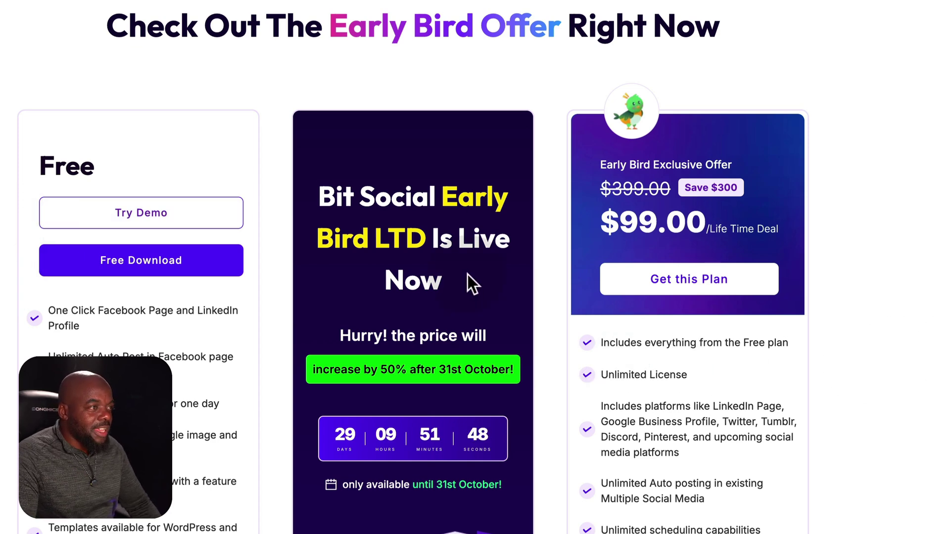
pyautogui.scroll(-4, 471, 277)
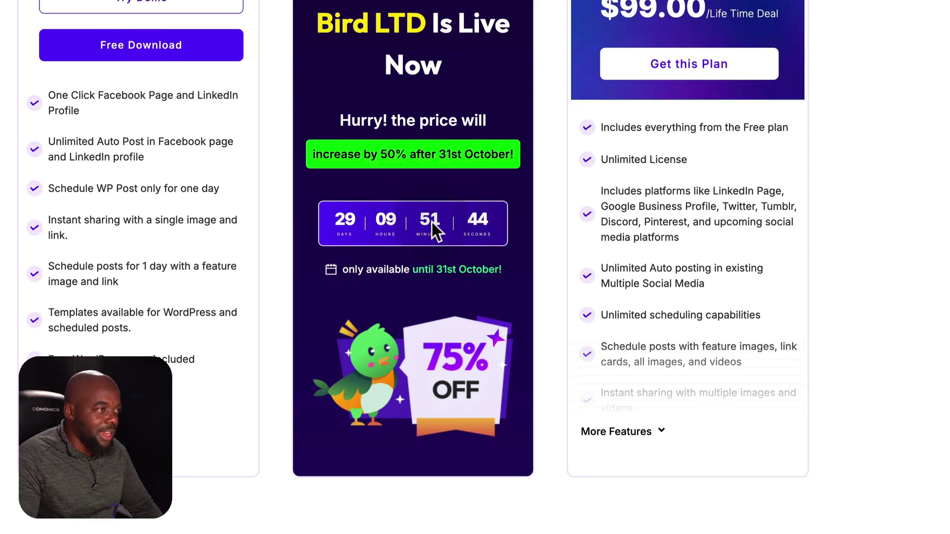
pyautogui.scroll(-1, 465, 331)
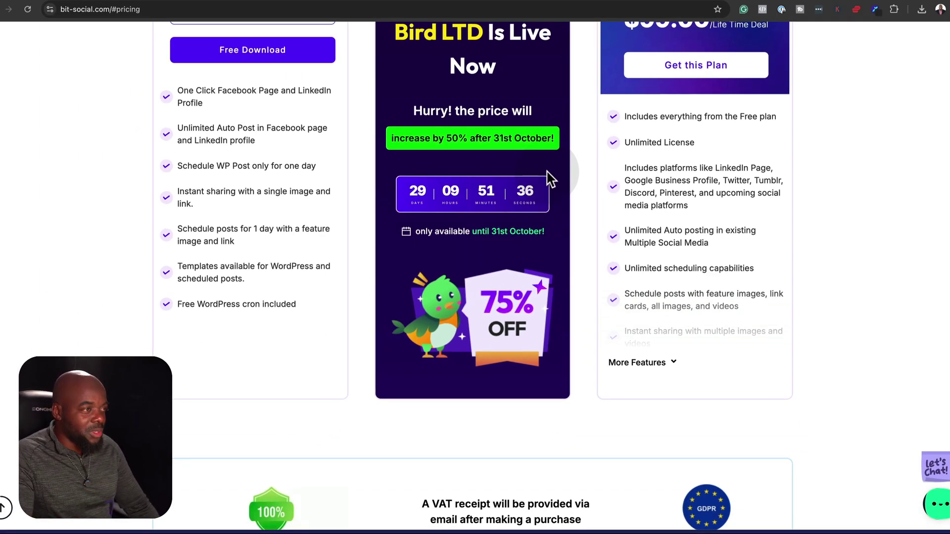
pyautogui.scroll(-3, 510, 328)
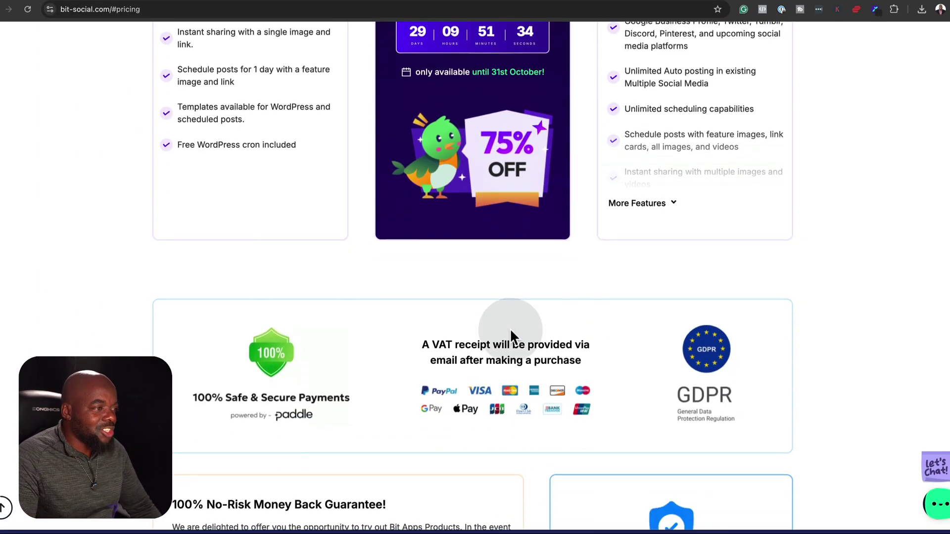
pyautogui.scroll(-5, 509, 328)
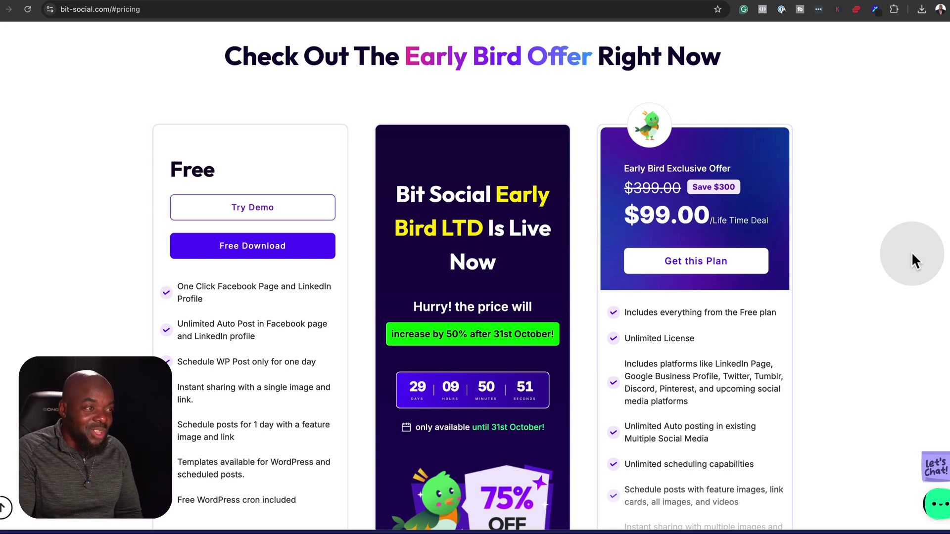
pyautogui.scroll(-1, 748, 408)
pyautogui.scroll(-2, 748, 416)
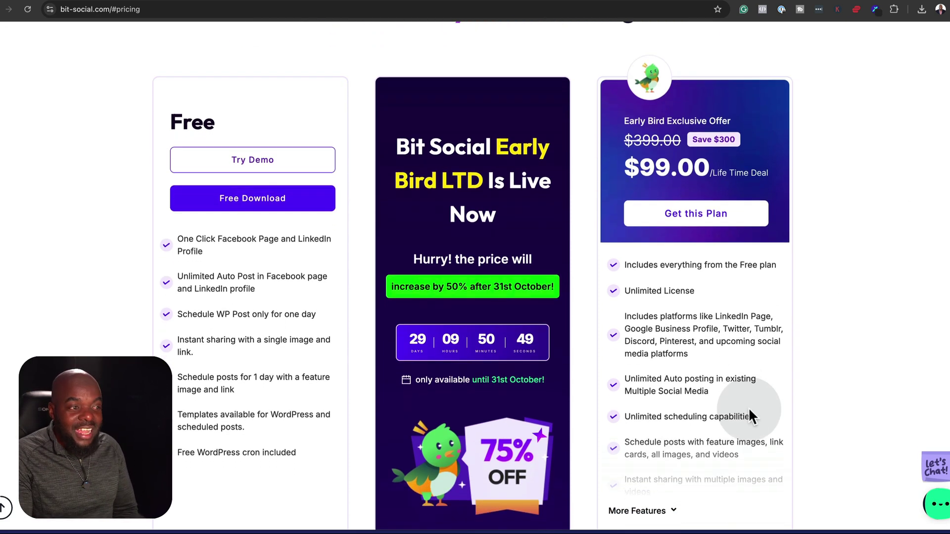